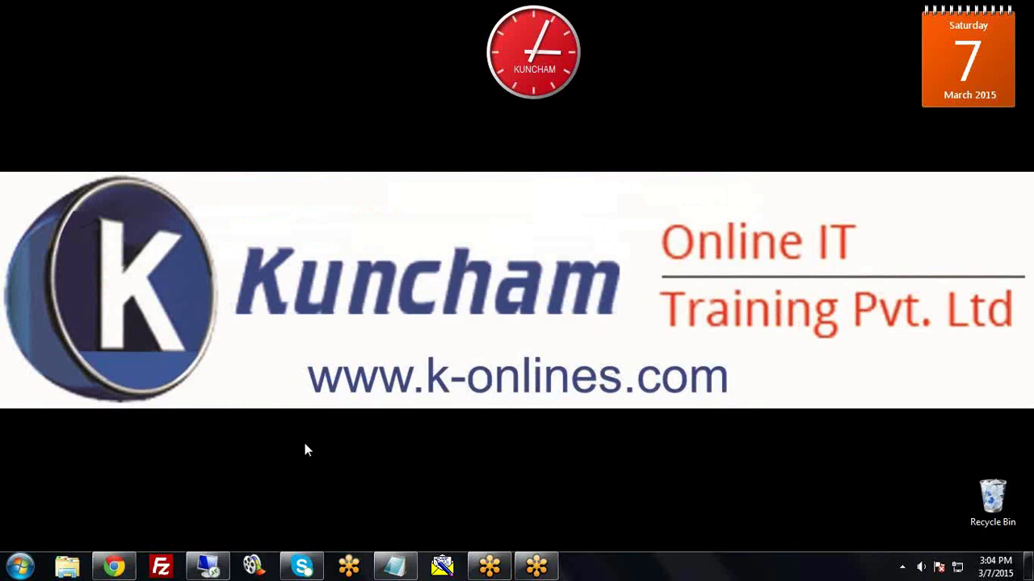
# Switch to the remote desktop session and close the open Mozilla windows.
pyautogui.click(208, 565)
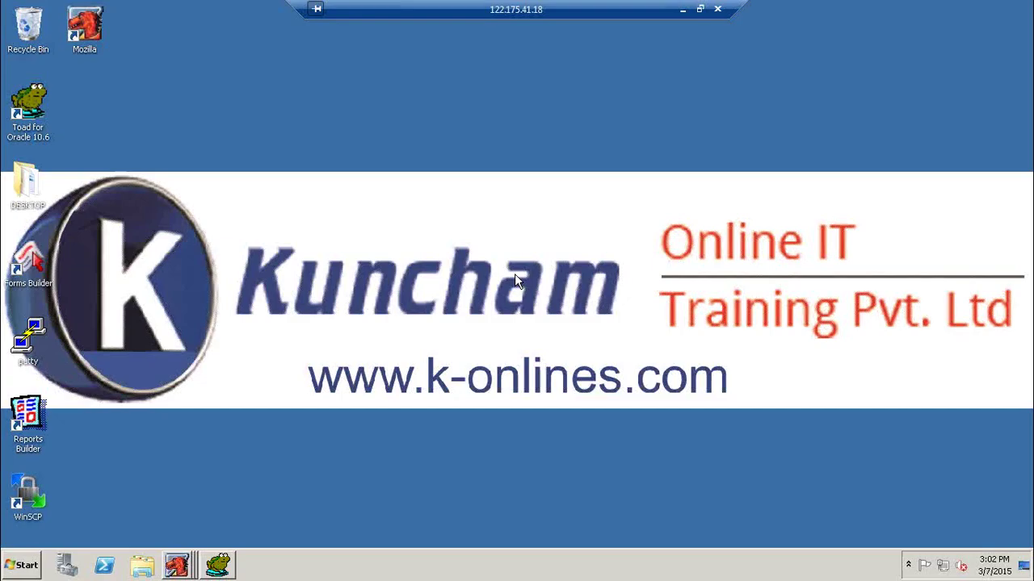
pyautogui.rightClick(503, 200)
pyautogui.click(183, 559)
pyautogui.rightClick(176, 564)
pyautogui.click(193, 542)
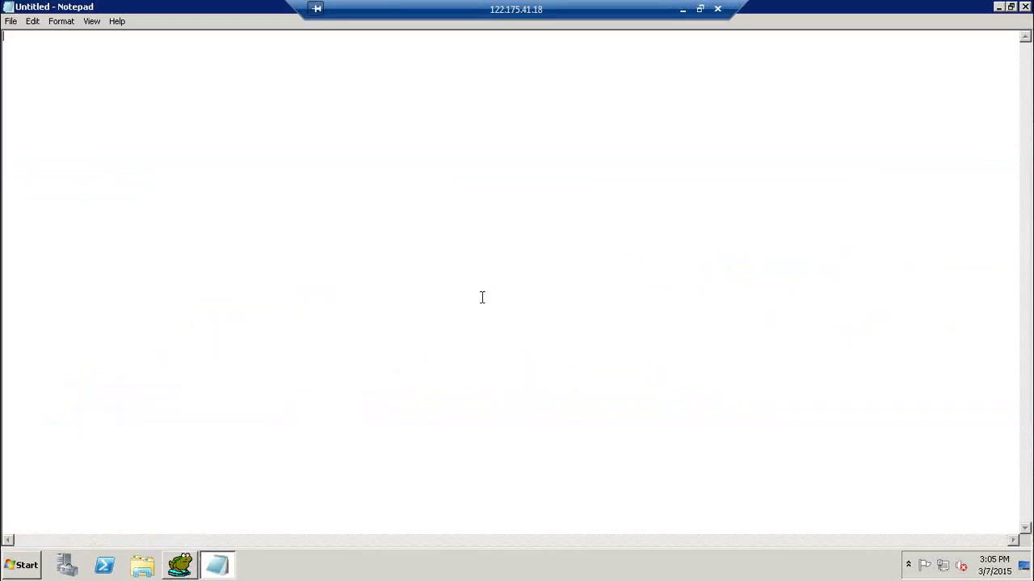
# Show the remote desktop, refresh it and launch the Mozilla browser.
pyautogui.press('super+d')
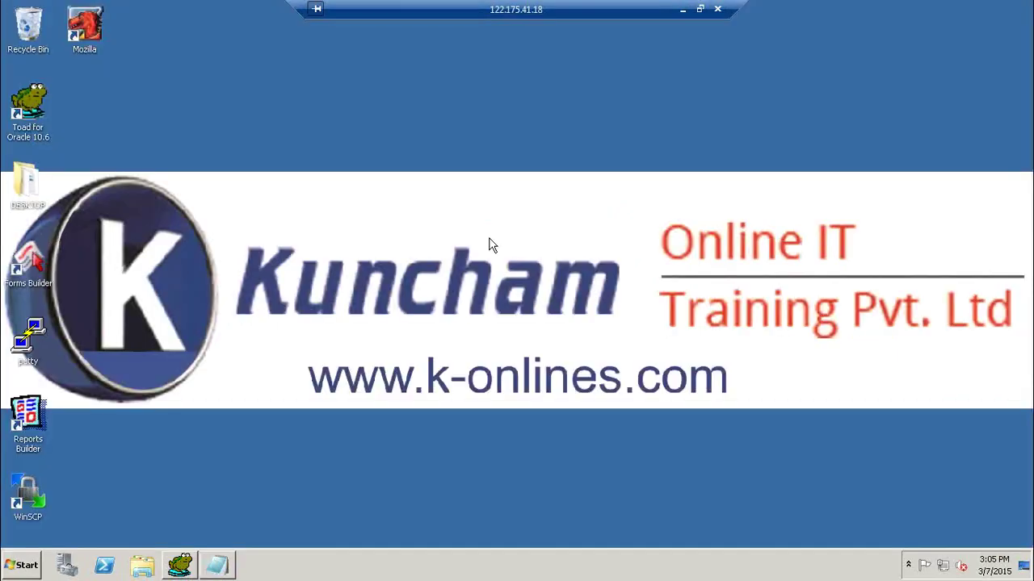
pyautogui.rightClick(460, 195)
pyautogui.click(494, 227)
pyautogui.doubleClick(87, 31)
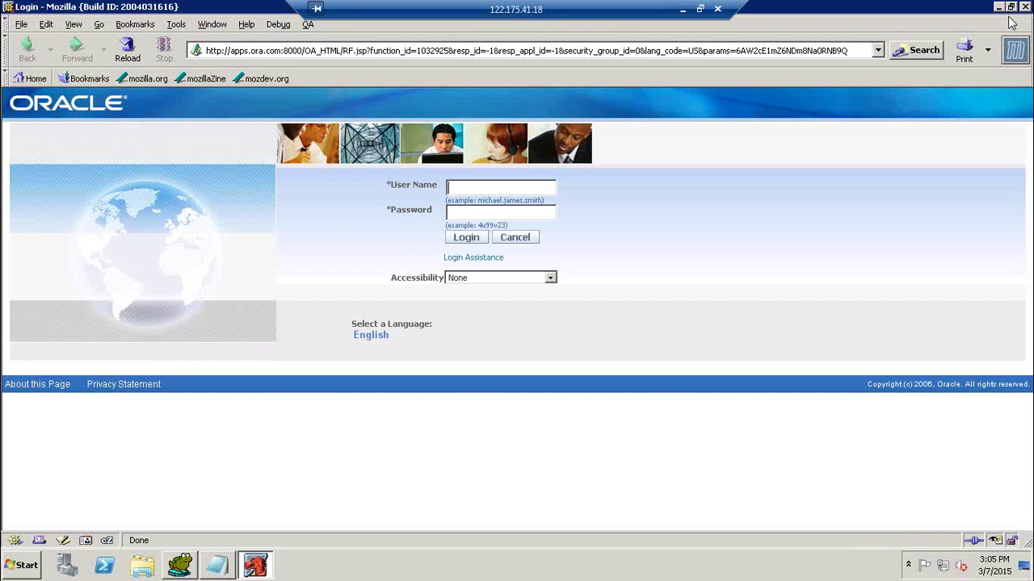
# Log in to Oracle E-Business Suite as JPP9 with the account password.
pyautogui.write('JPF9')
pyautogui.press('Tab')
pyautogui.write('******')
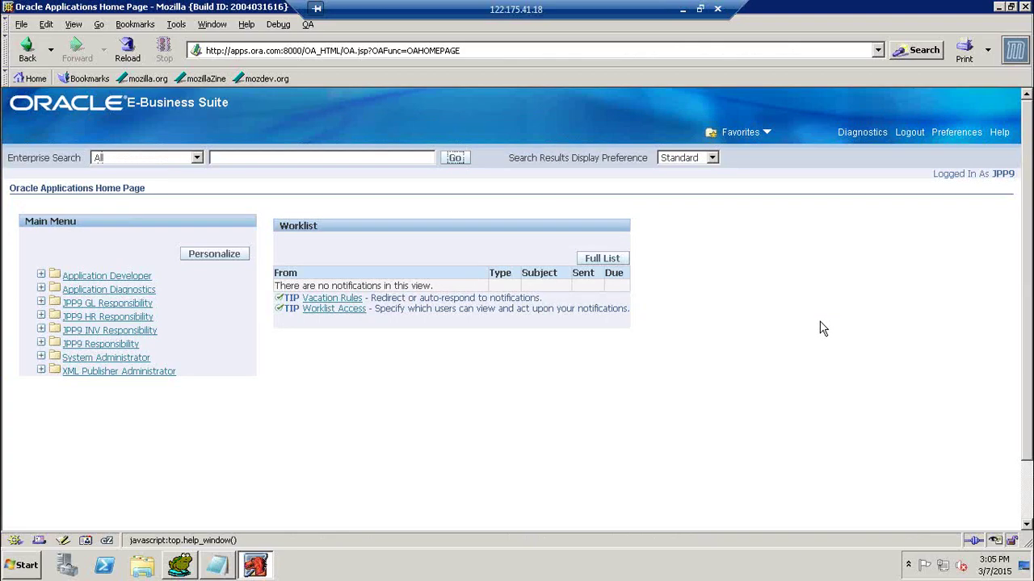
# Expand the Application Developer responsibility on the home page and open its Profile function.
pyautogui.press('Tab')
pyautogui.press('Tab')
pyautogui.press('Tab')
pyautogui.press('Tab')
pyautogui.press('Tab')
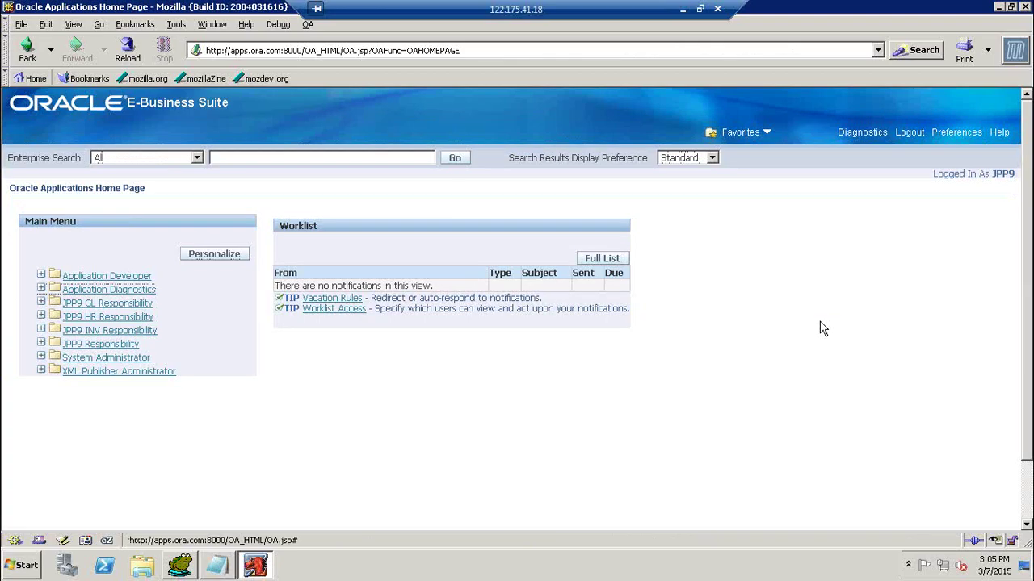
pyautogui.hotkey('shift', 'Tab')
pyautogui.press('Return')
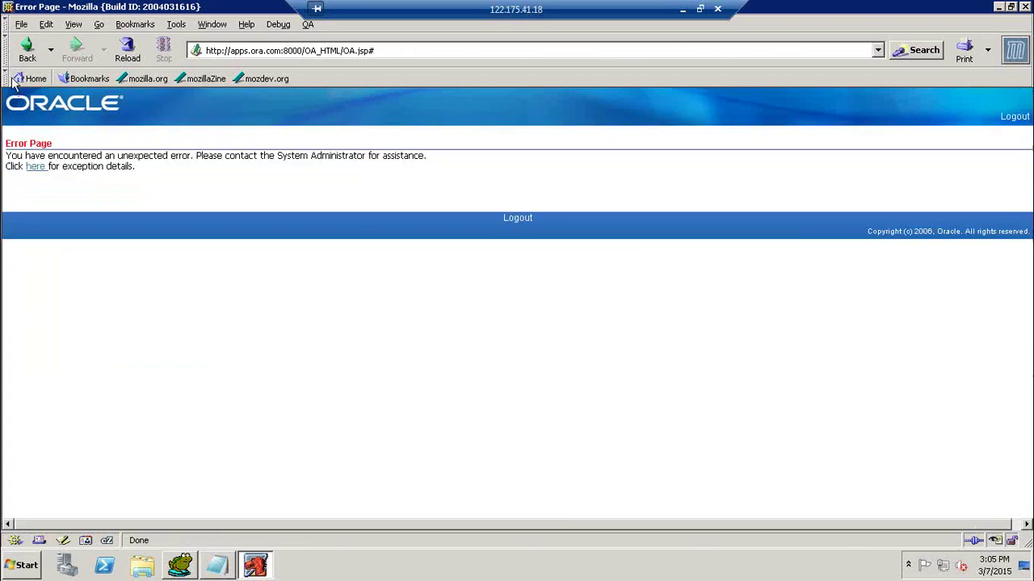
pyautogui.click(27, 50)
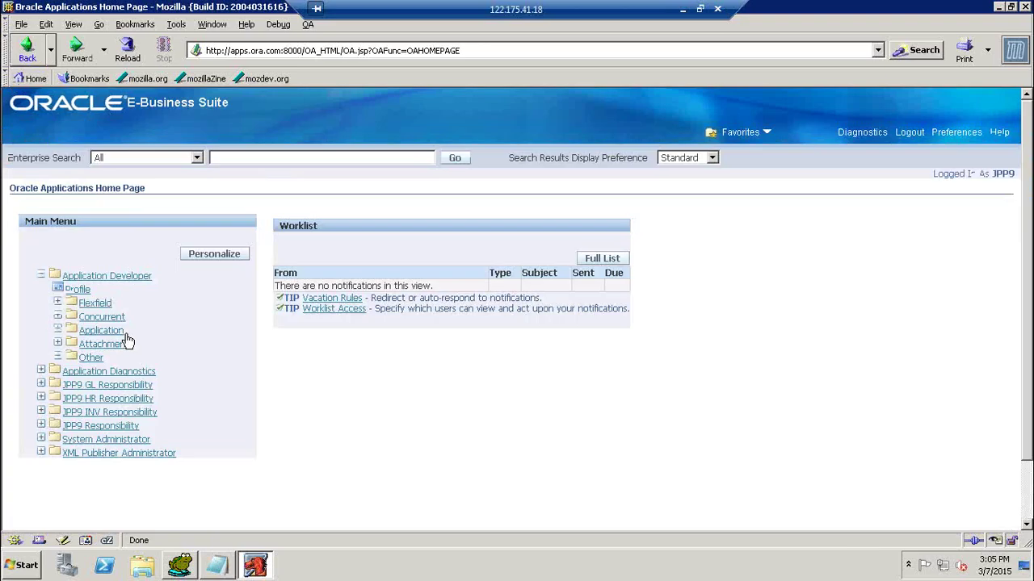
pyautogui.click(57, 291)
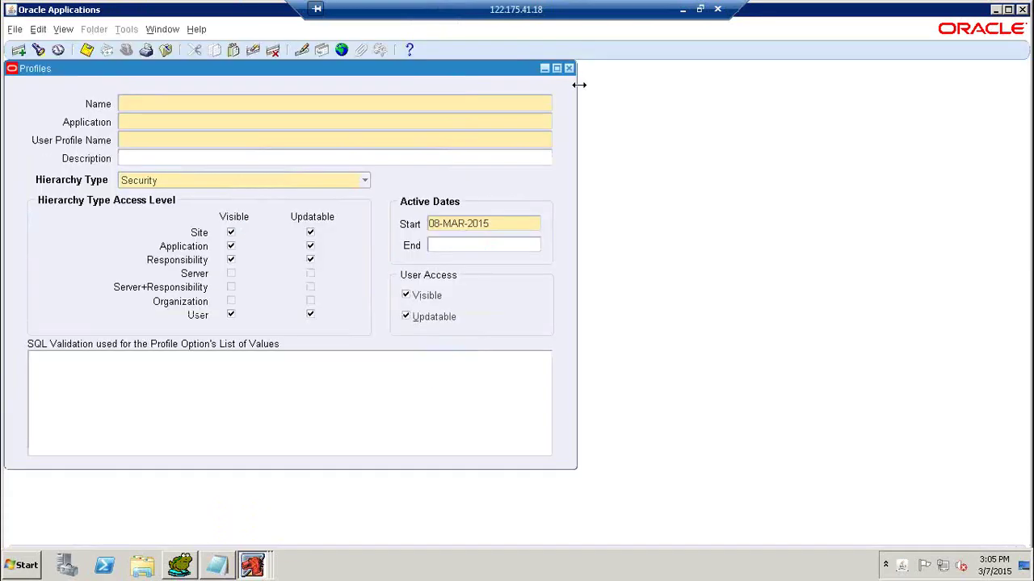
# Close the Profiles form and switch the responsibility to JPP9 INV Responsibility.
pyautogui.click(570, 70)
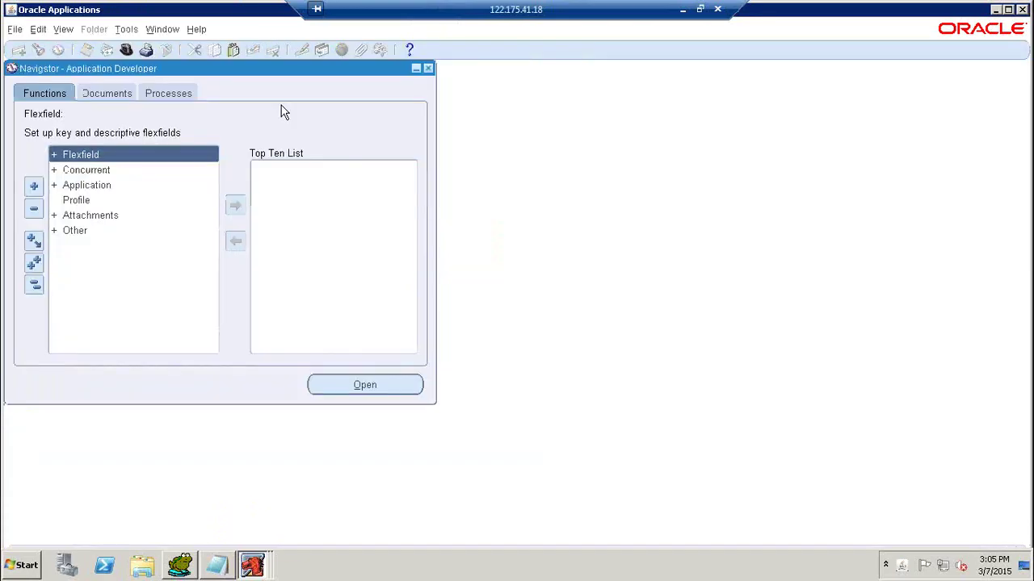
pyautogui.click(126, 51)
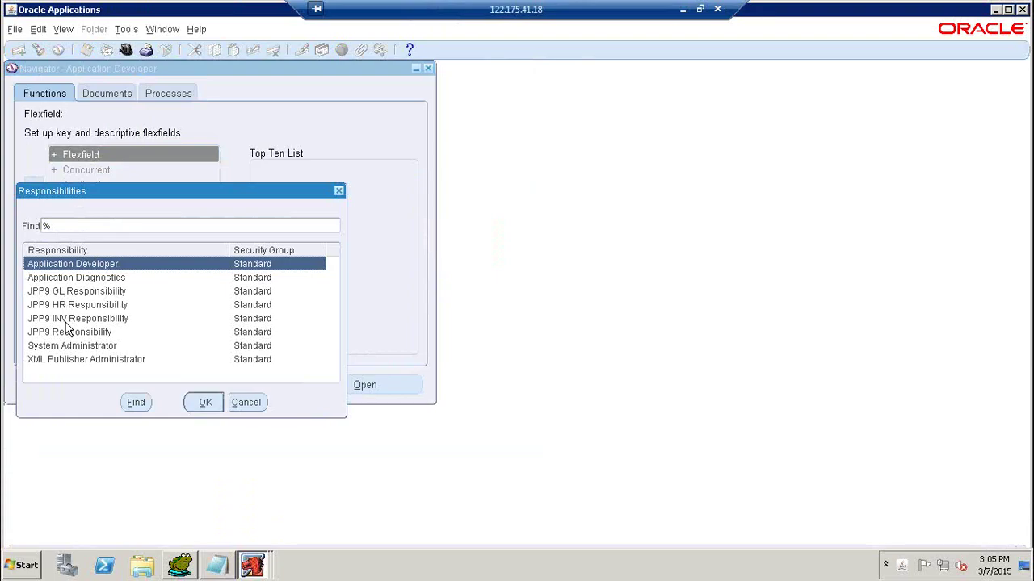
pyautogui.click(68, 321)
pyautogui.click(219, 402)
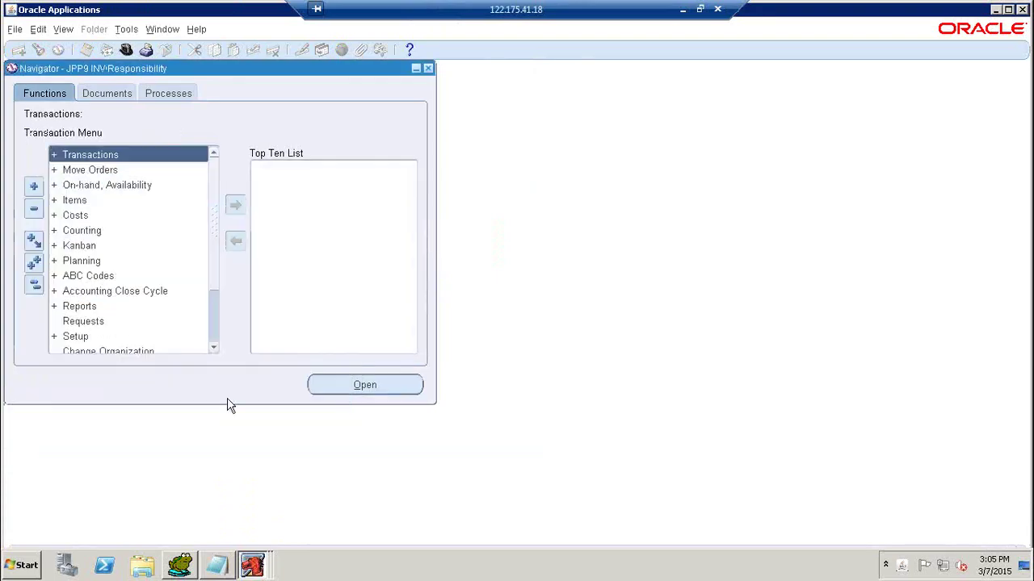
# Open Miscellaneous Transaction under Transactions for organization 100, JPP9 Master Inventory Organization.
pyautogui.doubleClick(86, 155)
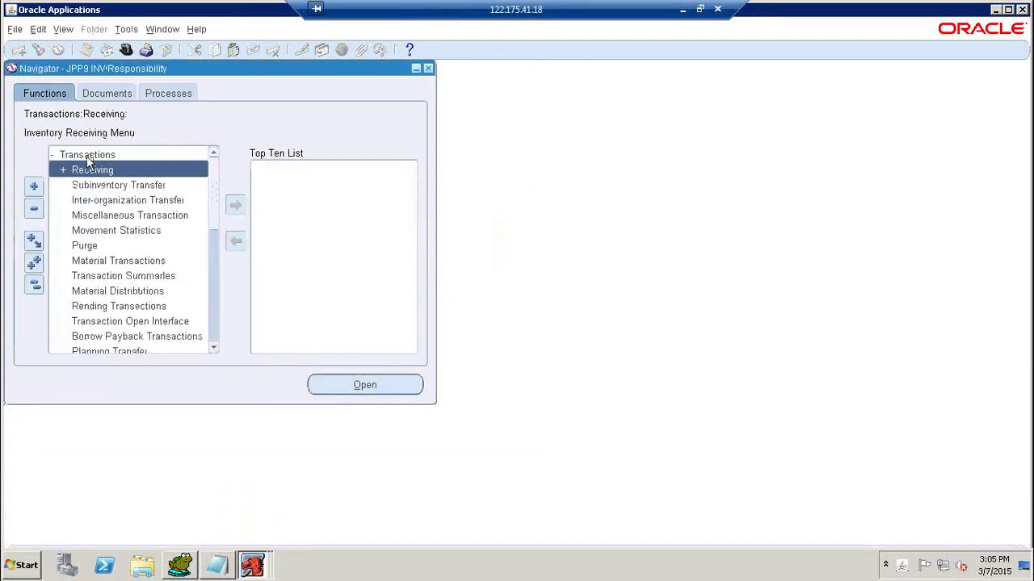
pyautogui.click(99, 219)
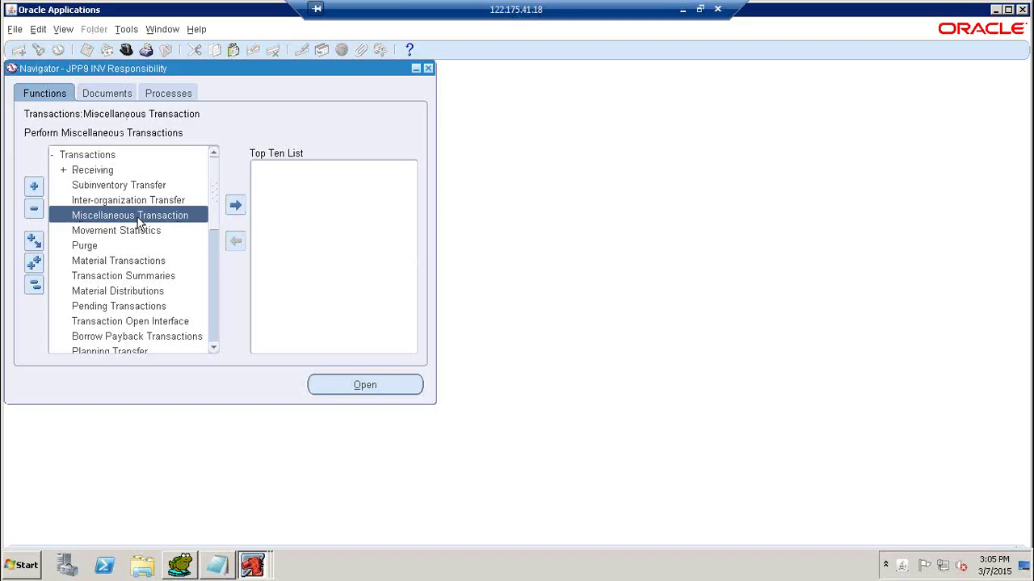
pyautogui.doubleClick(110, 156)
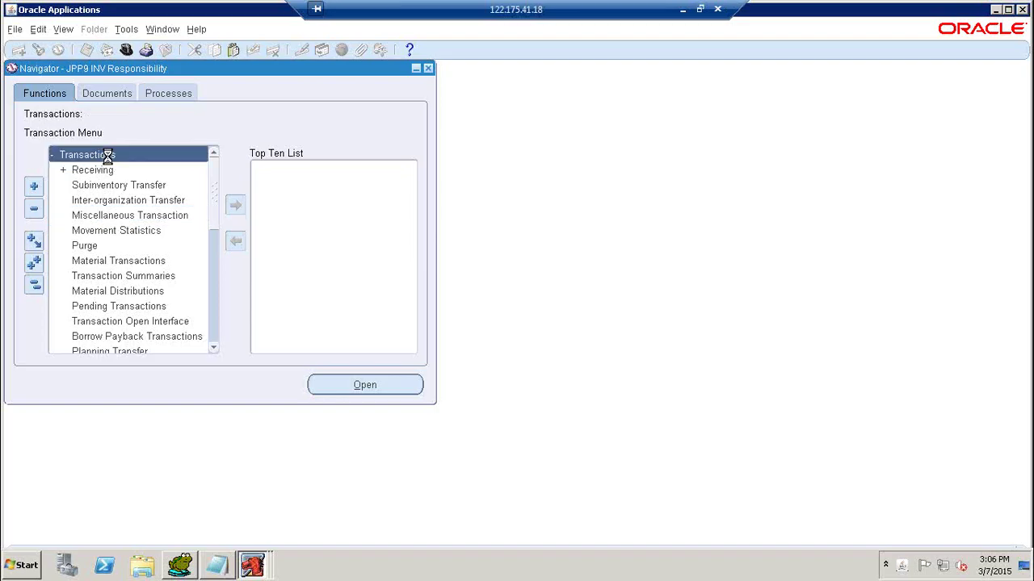
pyautogui.doubleClick(110, 157)
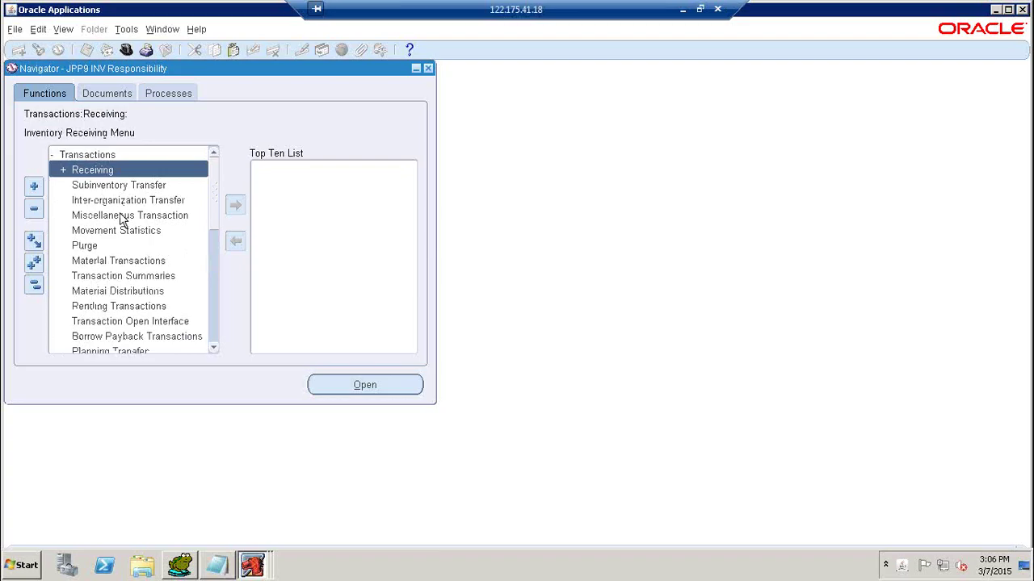
pyautogui.doubleClick(123, 217)
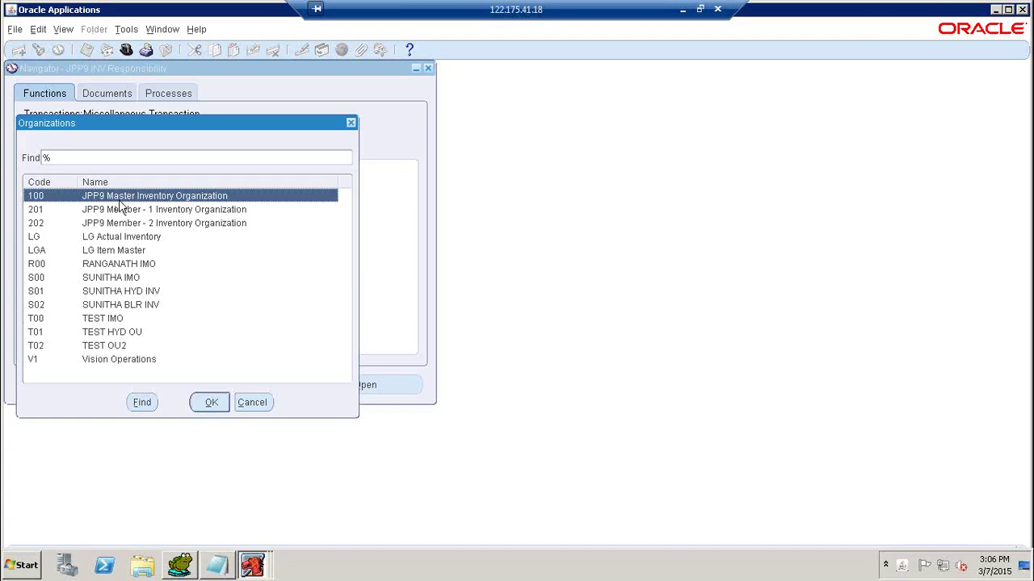
pyautogui.click(208, 403)
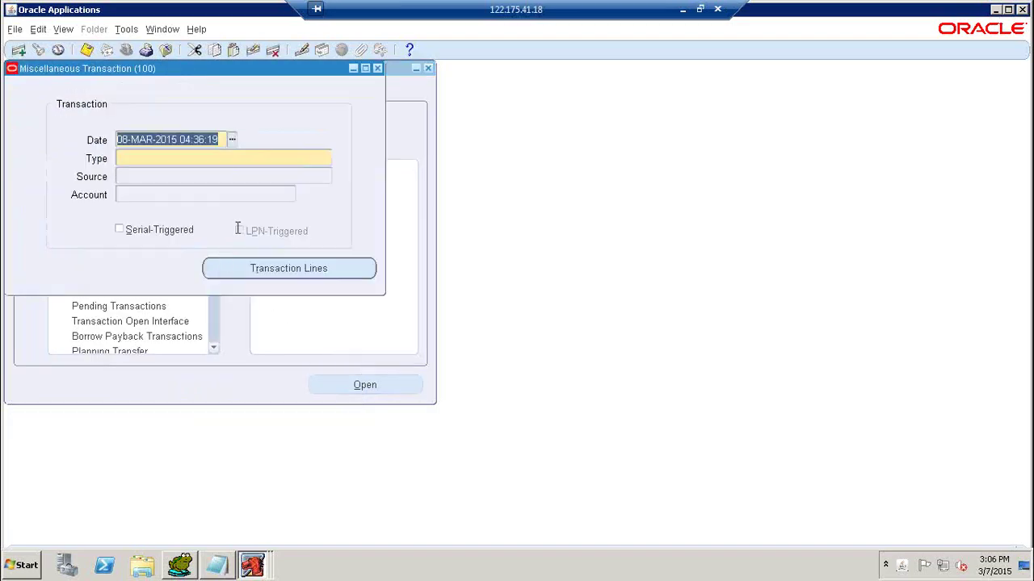
# Set the transaction type to Miscellaneous receipt and open the transaction lines.
pyautogui.click(277, 159)
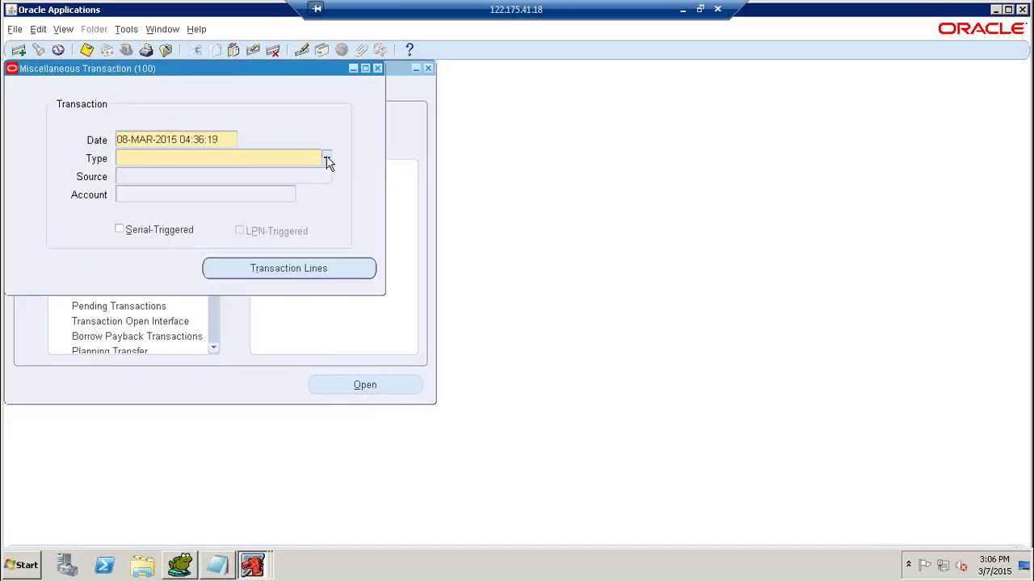
pyautogui.click(327, 159)
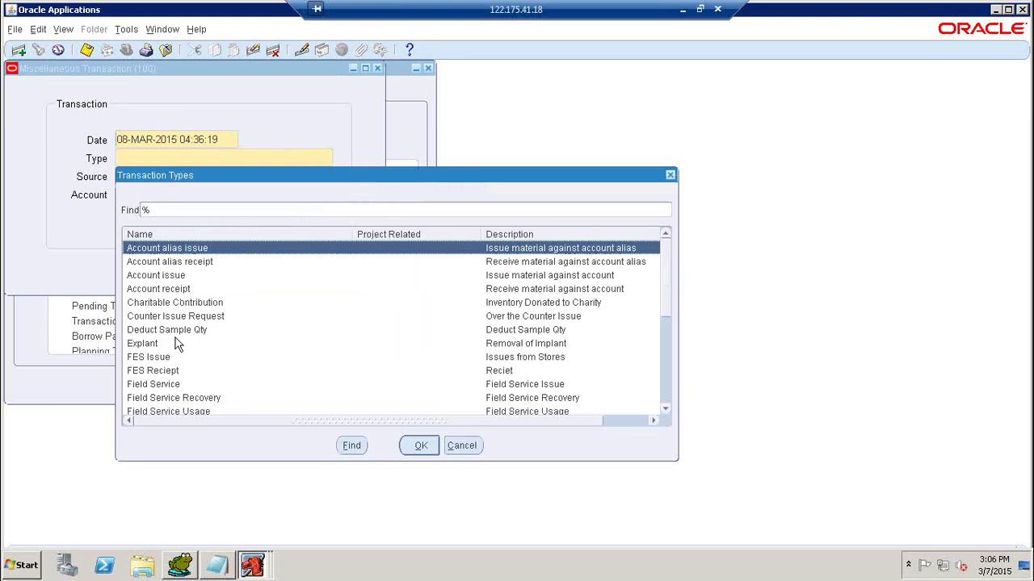
pyautogui.write('miscellaneous')
pyautogui.press('Return')
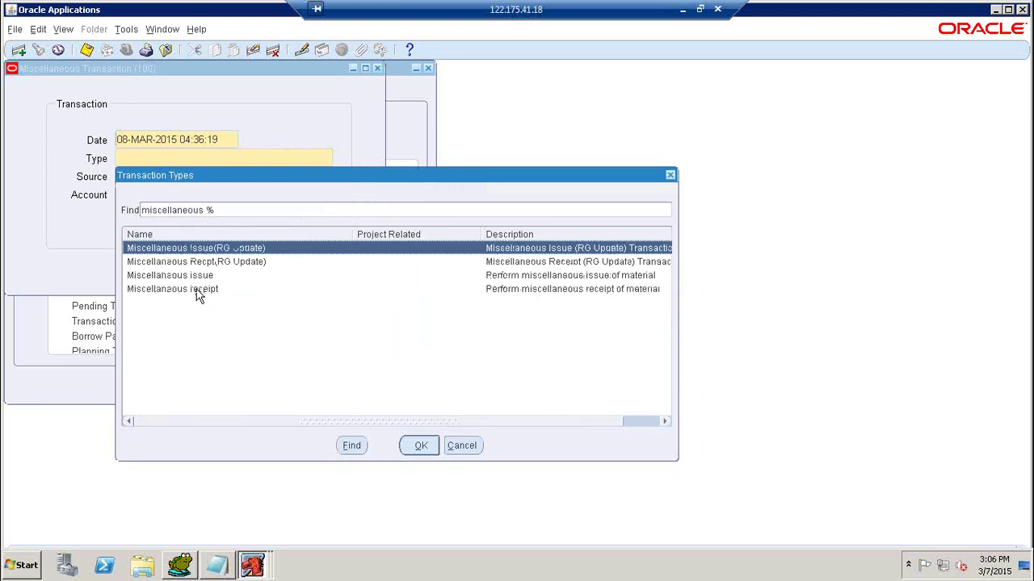
pyautogui.click(197, 291)
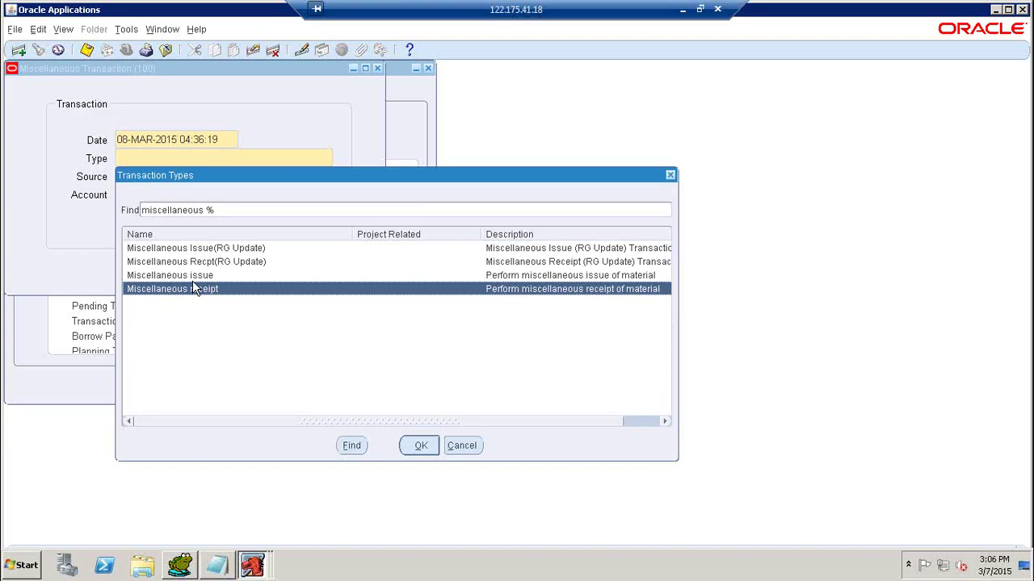
pyautogui.click(422, 445)
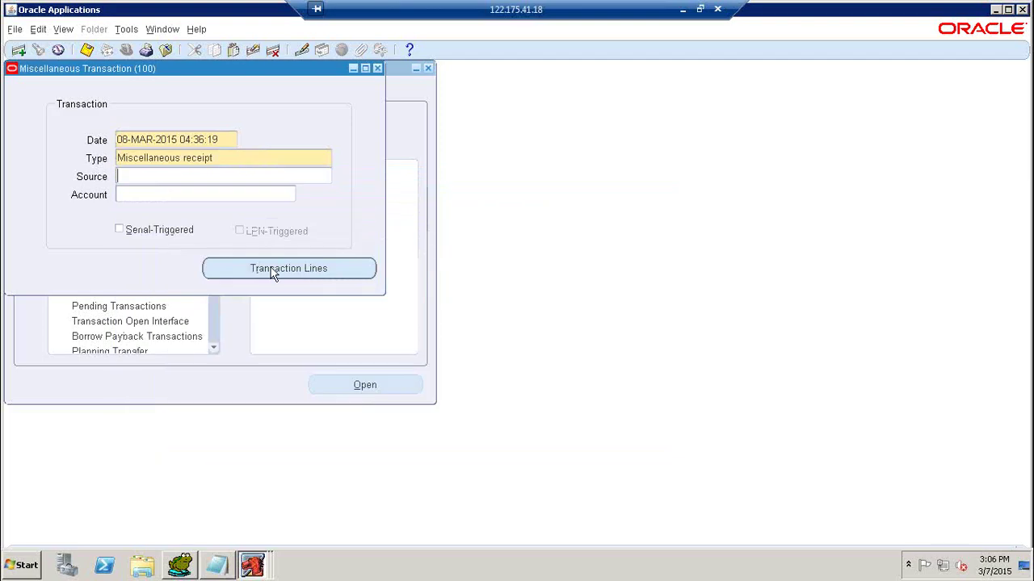
pyautogui.click(271, 273)
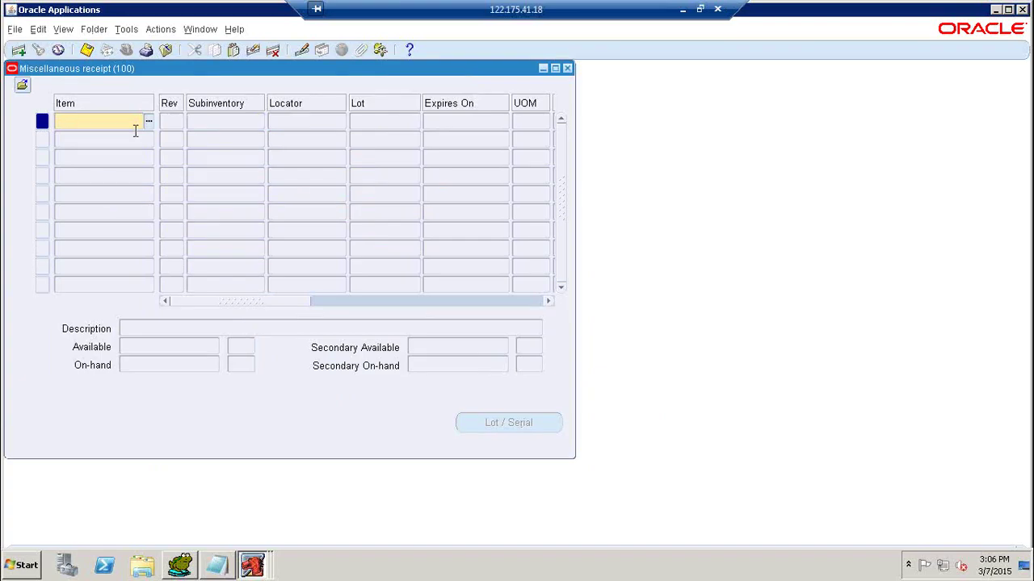
# Enter JPP9 Item - 1 on the first receipt line with subinventory 100SInv-1.
pyautogui.write('JPP9%')
pyautogui.press('Tab')
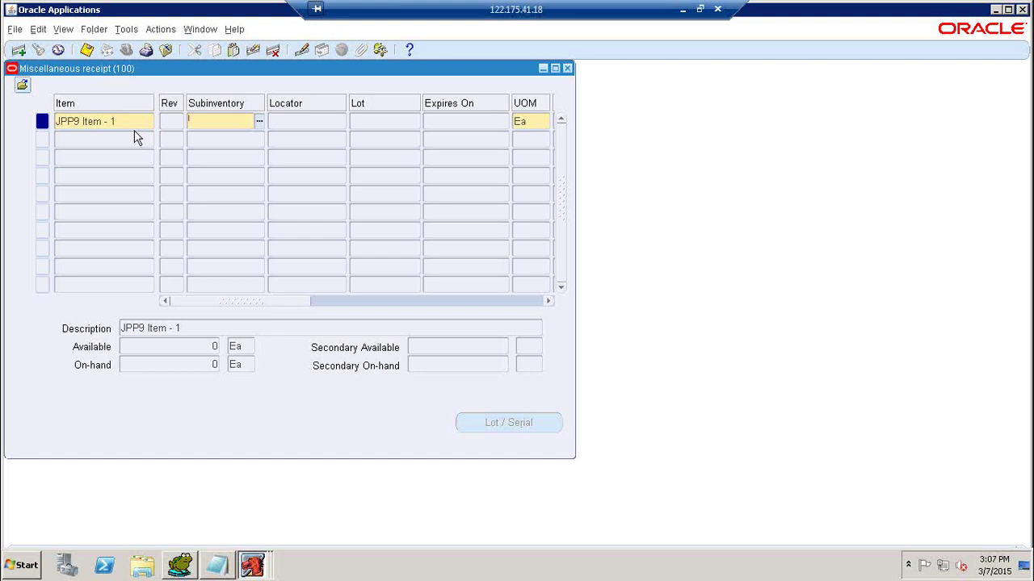
pyautogui.hotkey('ctrl', 'l')
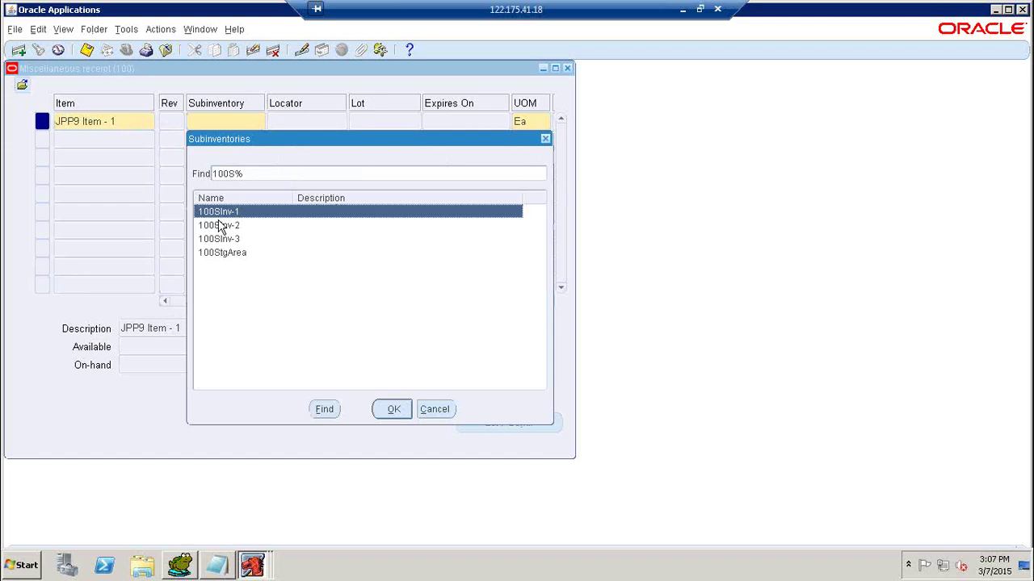
pyautogui.click(393, 409)
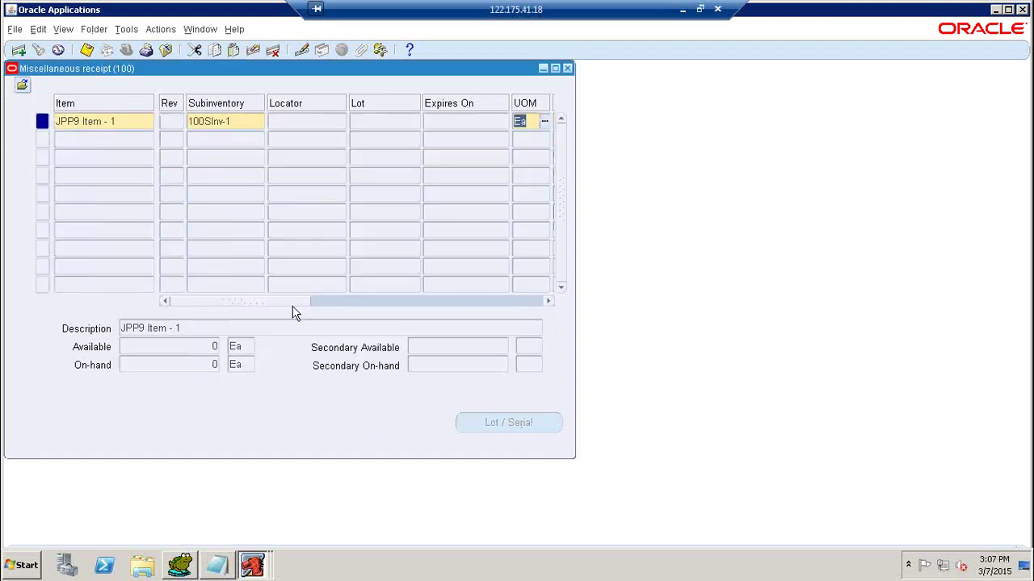
# Enter a quantity of 1500 on the JPP9 Item - 1 line and save the receipt.
pyautogui.click(337, 302)
pyautogui.click(346, 122)
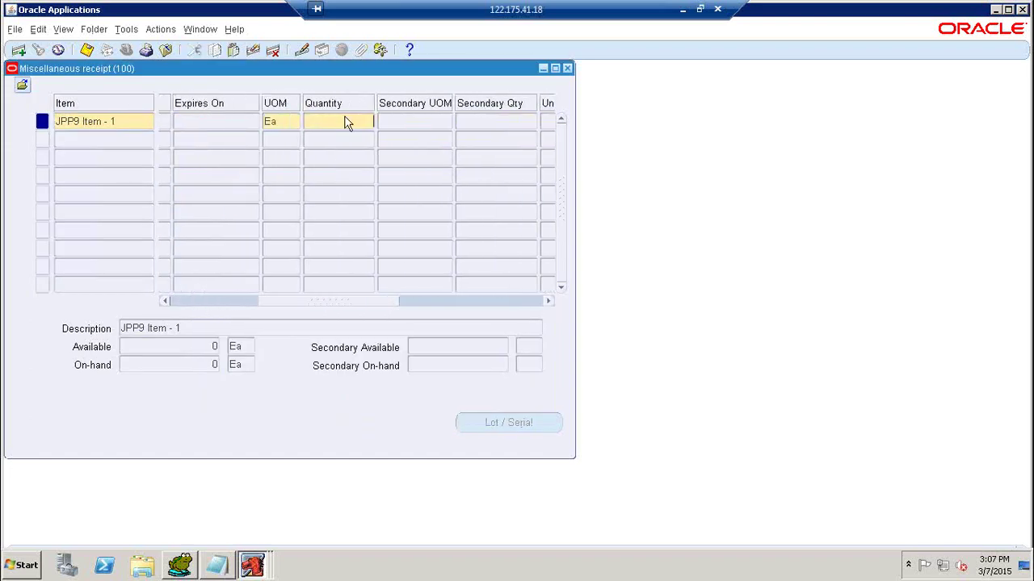
pyautogui.write('1500')
pyautogui.press('Tab')
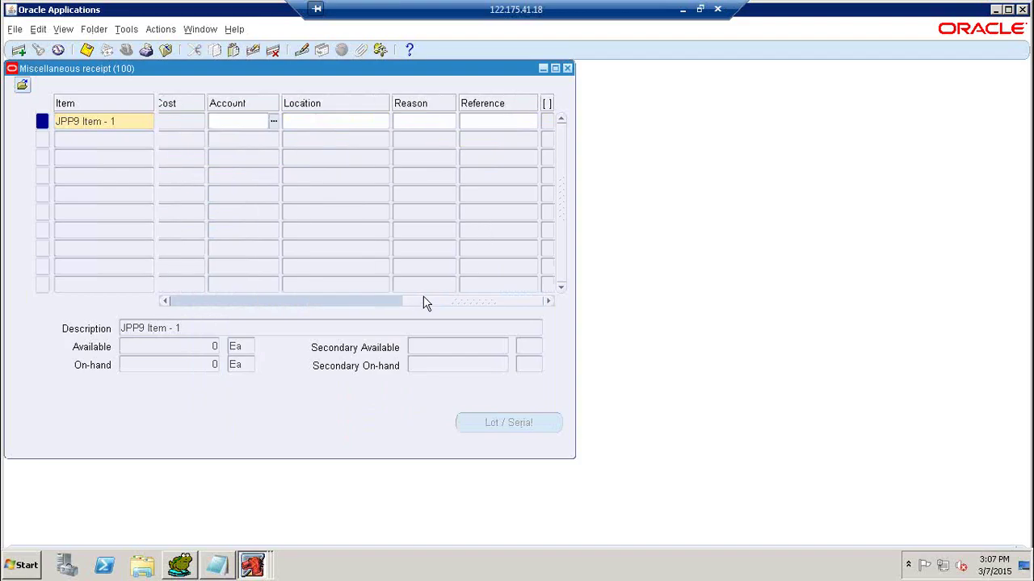
pyautogui.moveTo(439, 299); pyautogui.dragTo(329, 306)
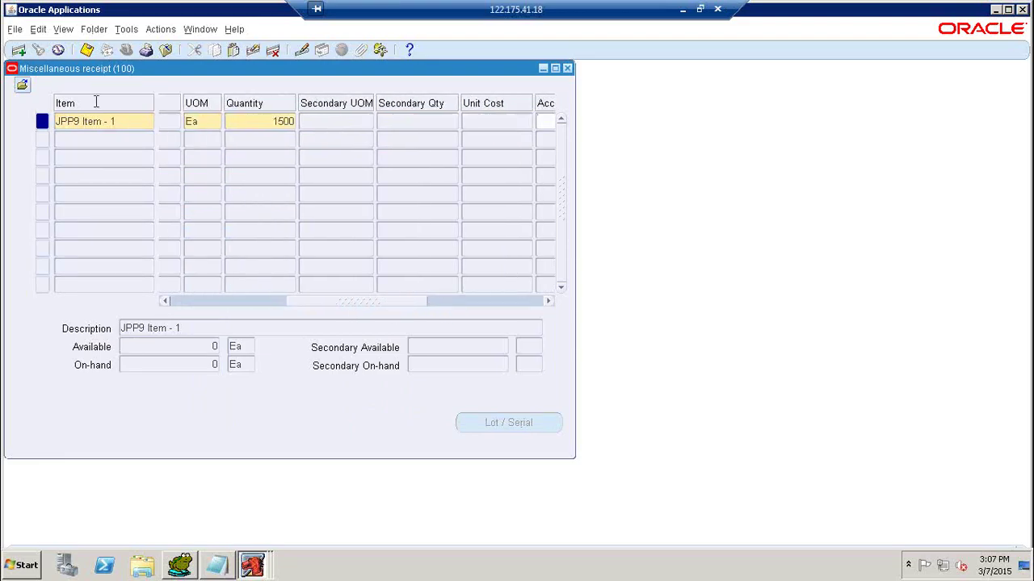
pyautogui.click(87, 50)
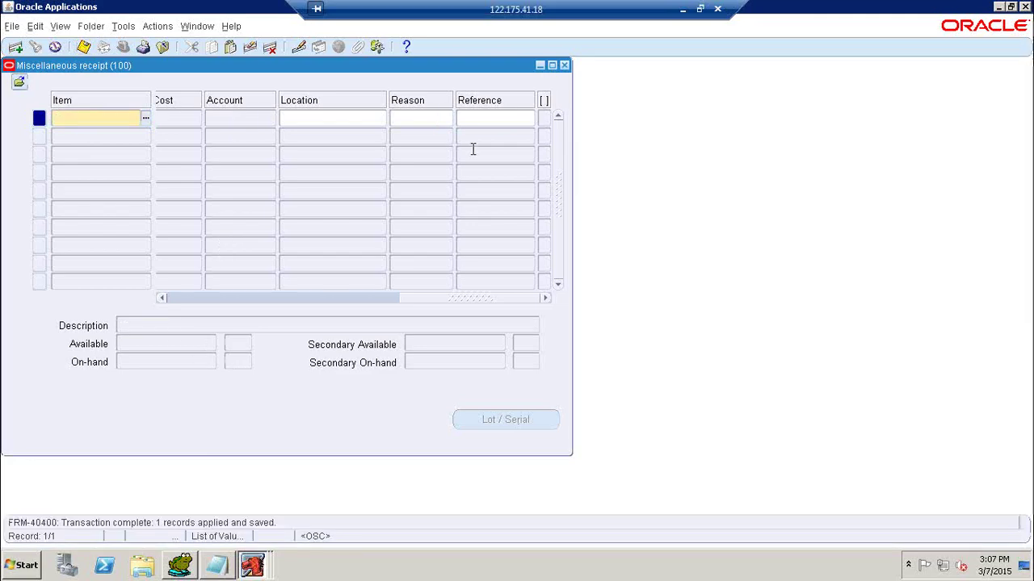
# Switch to Toad for Oracle and run SELECT * FROM MTL_MATERIAL_TRANSACTIONS on a new line below the existing query.
pyautogui.click(193, 565)
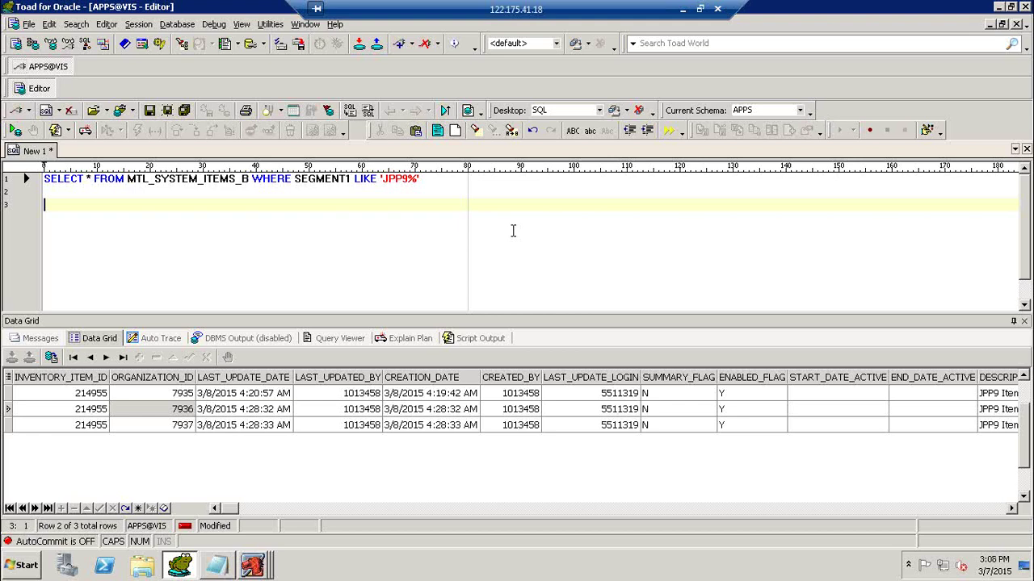
pyautogui.write('SELECT * FROM MTL')
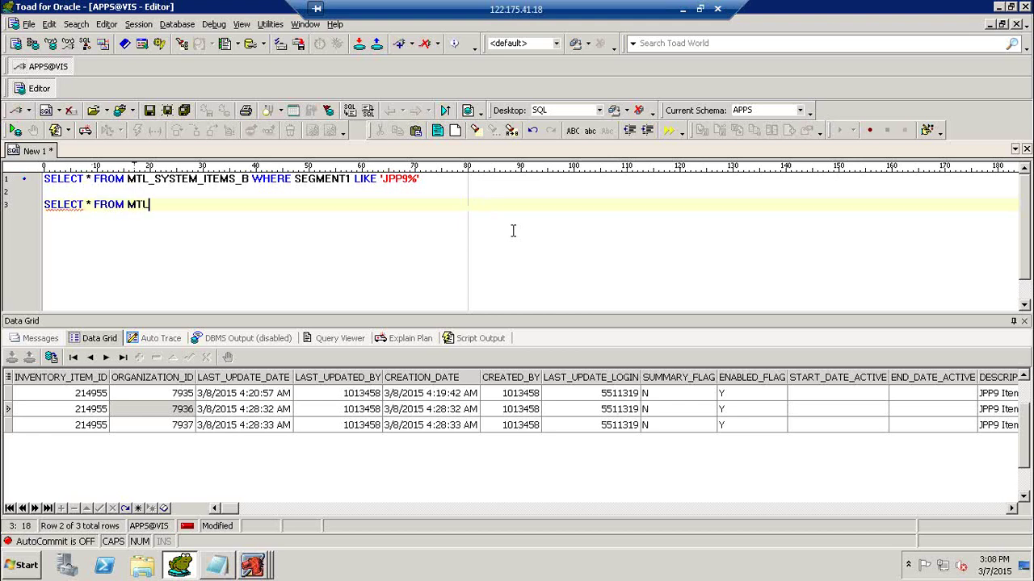
pyautogui.write('_MATERIAL')
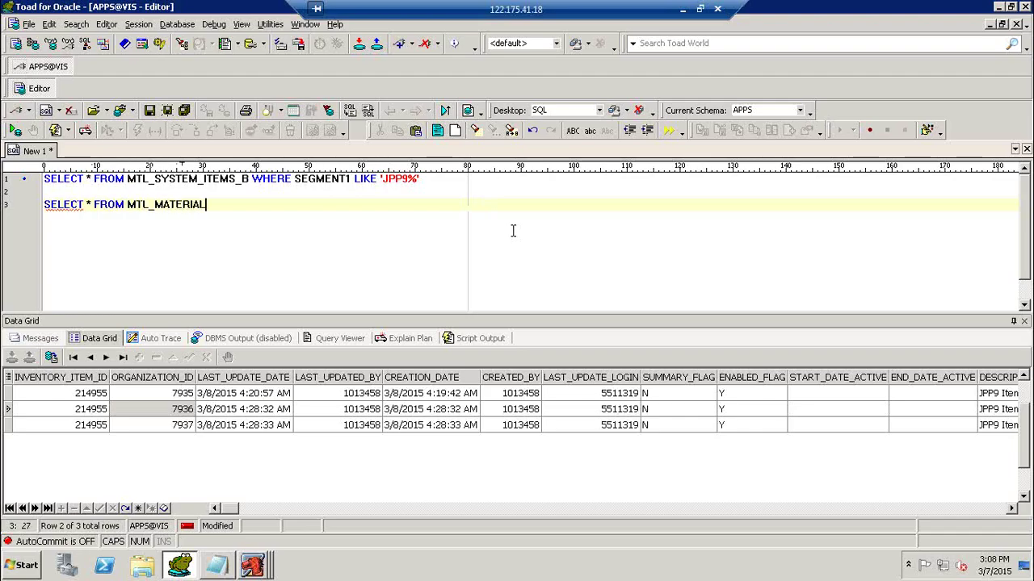
pyautogui.write('_TRANSACTIONS')
pyautogui.press('F9')
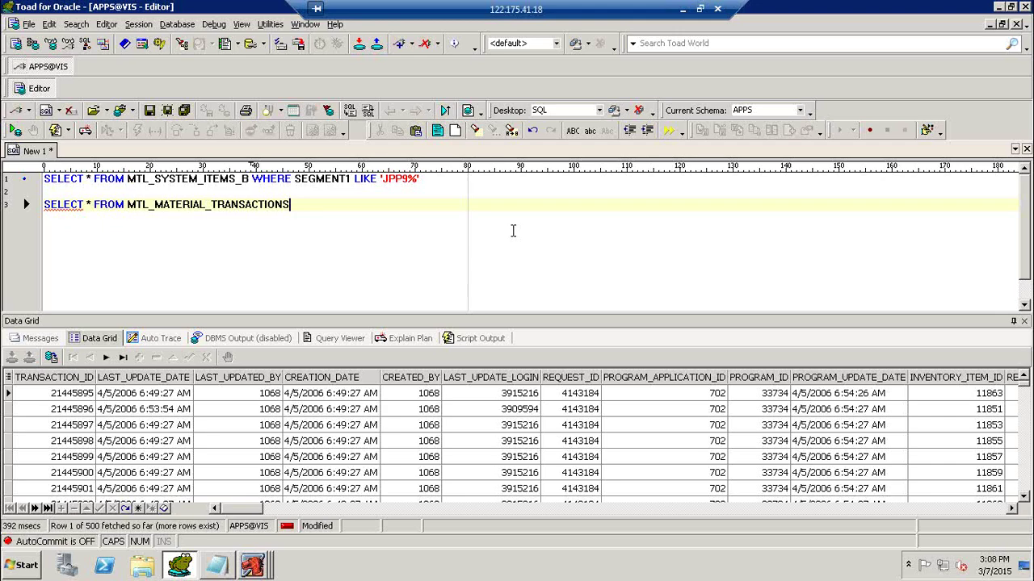
# Append the condition WHERE INVENTORY_ITEM_ID='' with an empty value to the MTL_MATERIAL_TRANSACTIONS query.
pyautogui.write('RE IVEN')
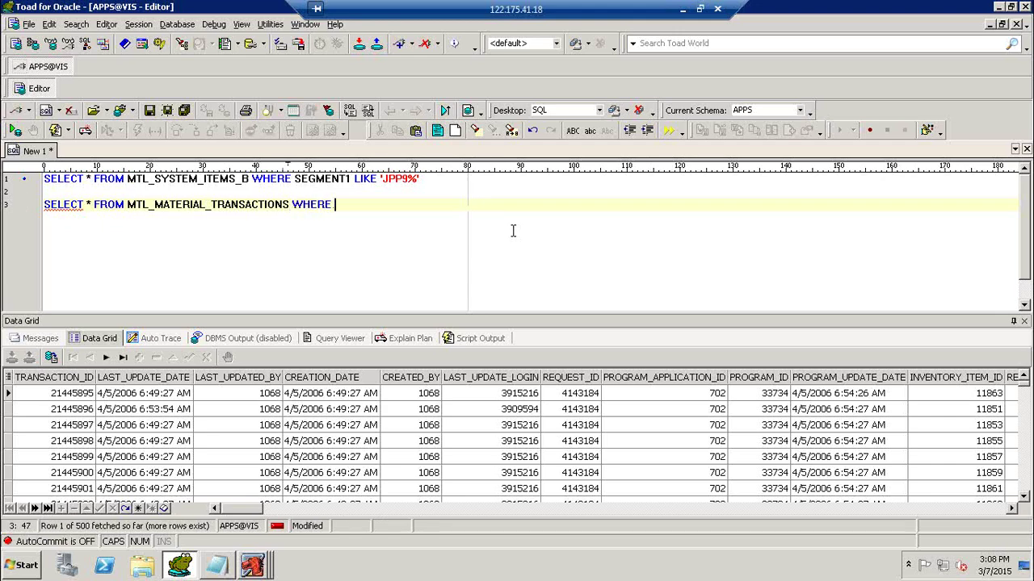
pyautogui.press('BackSpace')
pyautogui.press('BackSpace')
pyautogui.press('BackSpace')
pyautogui.write('NVENTORY_ITEM_ID')
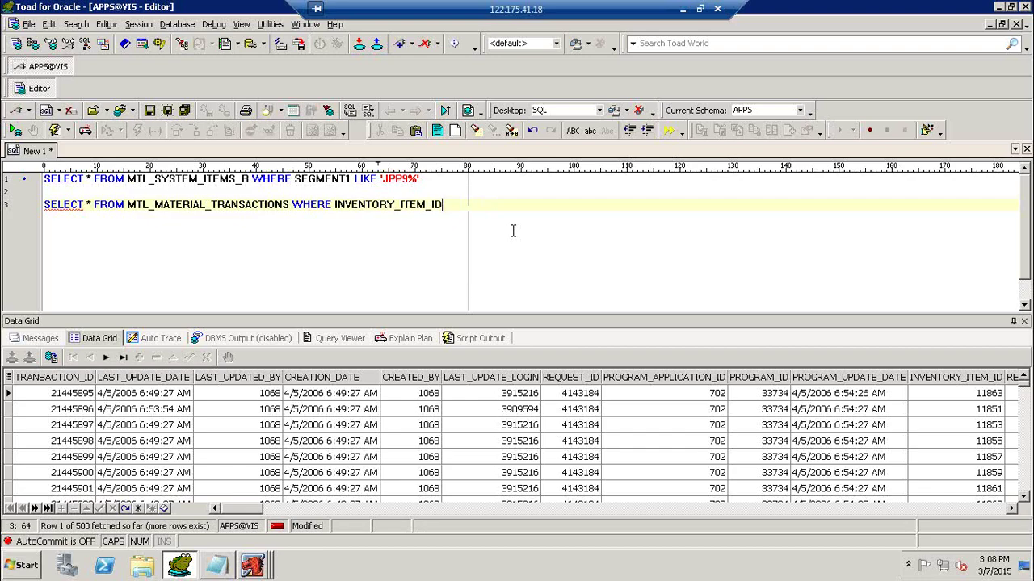
pyautogui.write("=''")
# Rerun the MTL_SYSTEM_ITEMS_B query on the first line to look up the JPP9 item's inventory item ID.
pyautogui.press('Up')
pyautogui.press('Up')
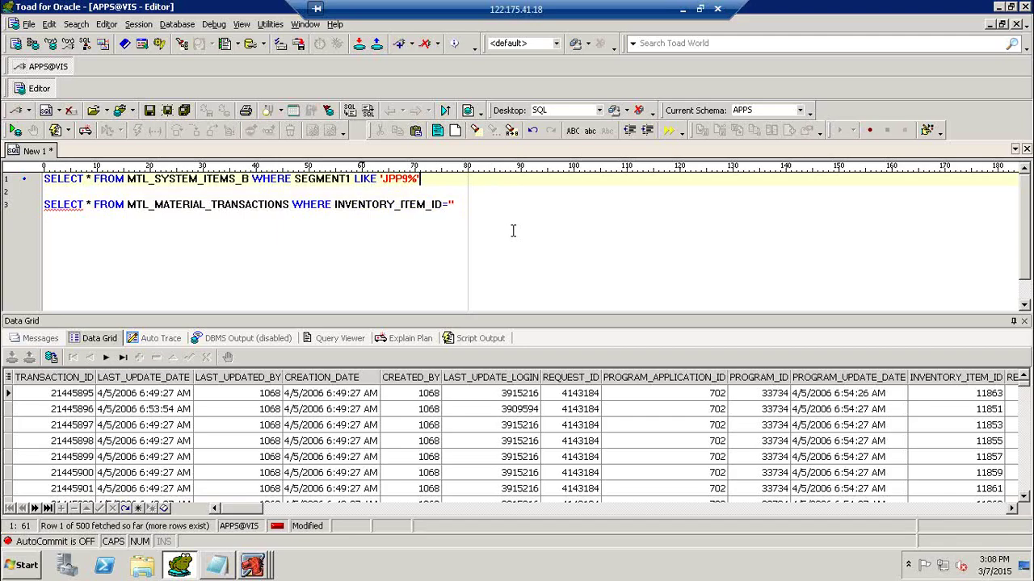
pyautogui.press('F9')
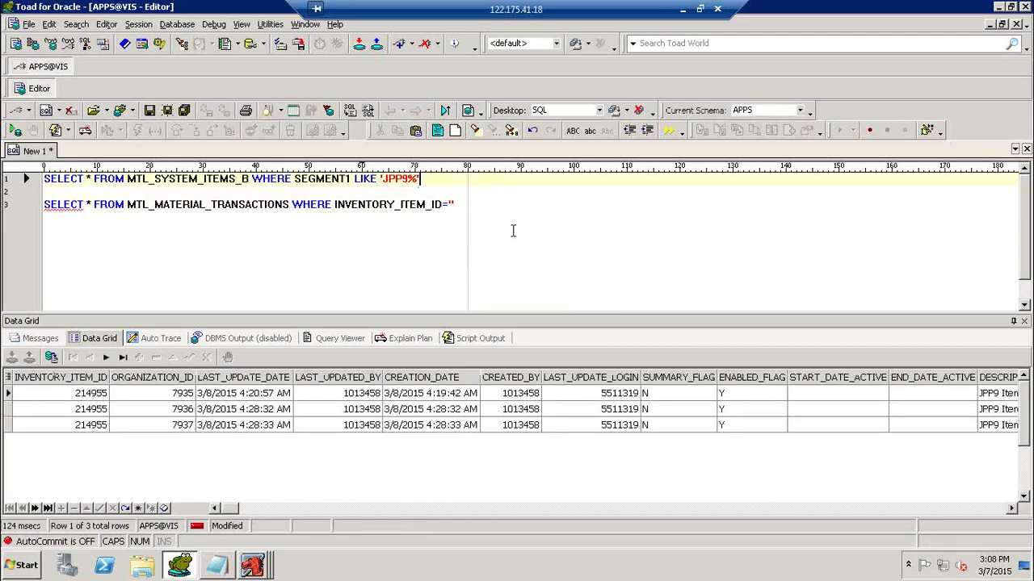
# Fill in 214955 as the INVENTORY_ITEM_ID value in the MTL_MATERIAL_TRANSACTIONS query and run it.
pyautogui.press('Down')
pyautogui.press('Down')
pyautogui.press('Left')
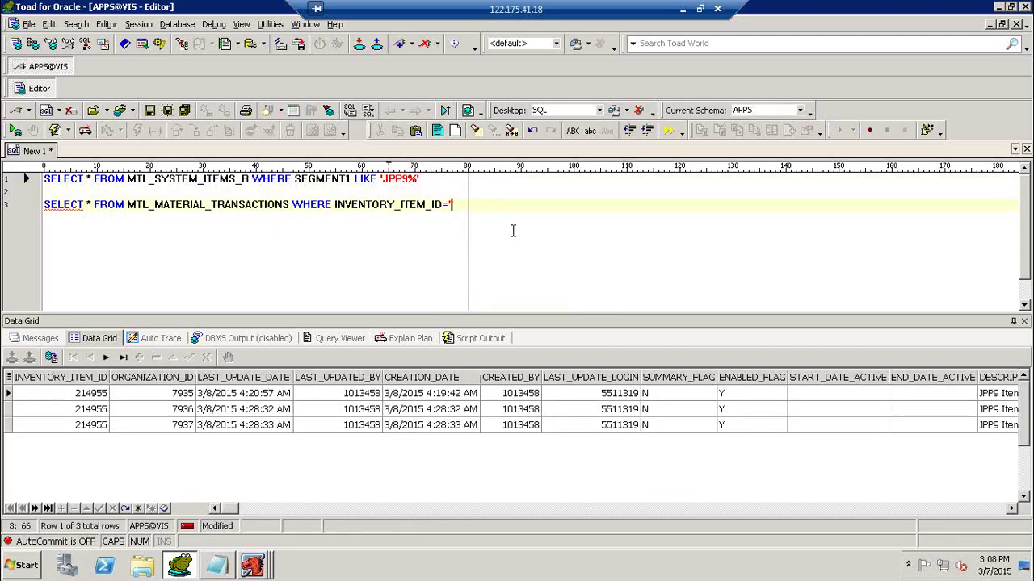
pyautogui.write('214955')
pyautogui.press('F9')
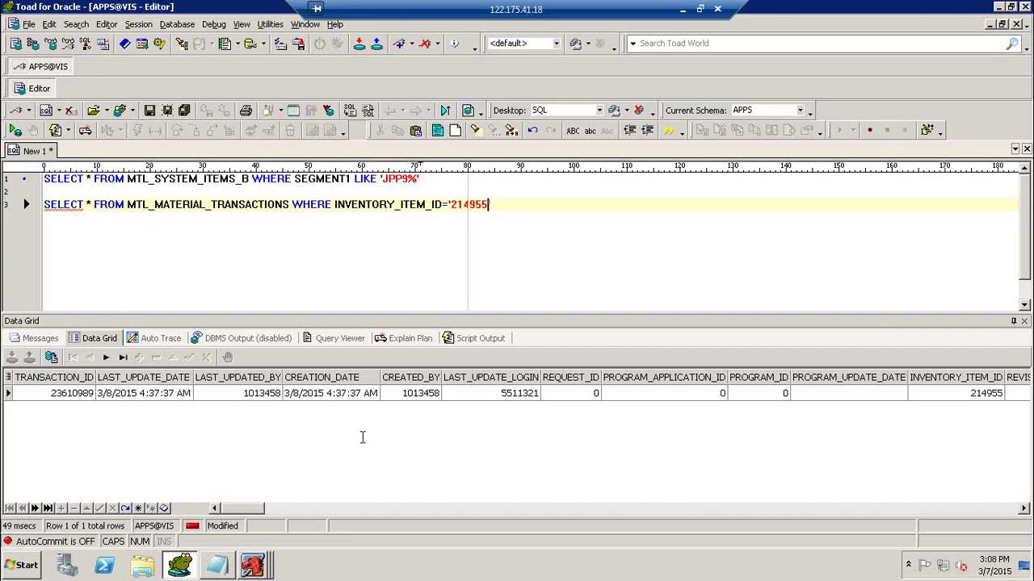
# Examine the subinventory code, transaction quantity and transaction type ID of the returned material transaction.
pyautogui.moveTo(247, 517); pyautogui.dragTo(287, 510)
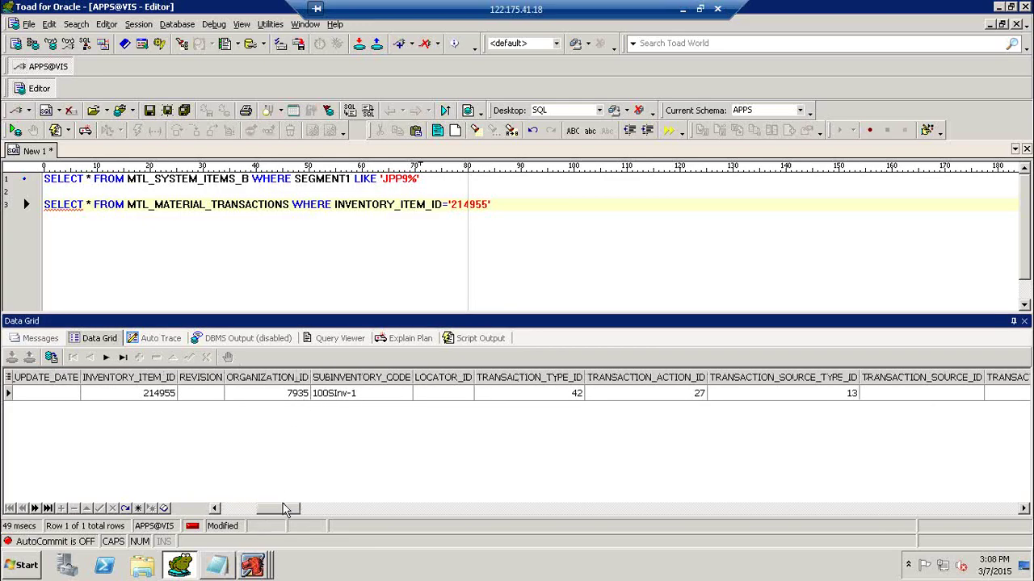
pyautogui.click(348, 402)
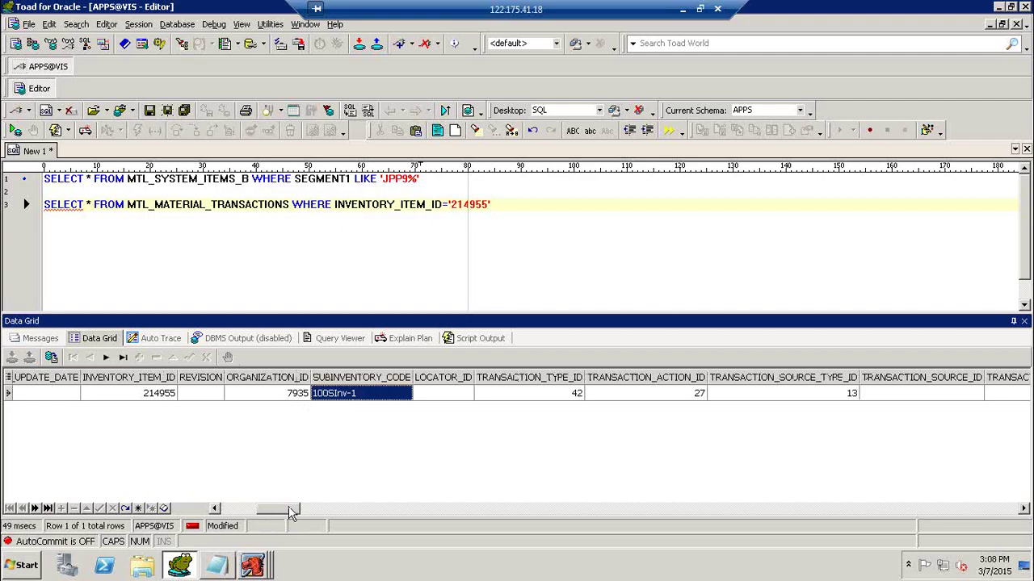
pyautogui.moveTo(291, 512); pyautogui.dragTo(325, 510)
pyautogui.click(369, 401)
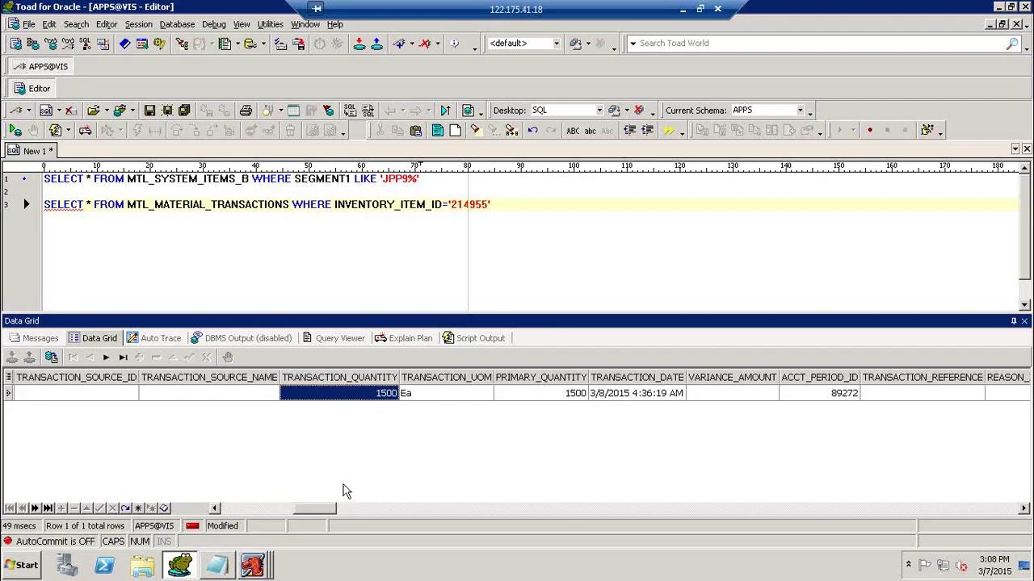
pyautogui.moveTo(319, 512); pyautogui.dragTo(306, 513)
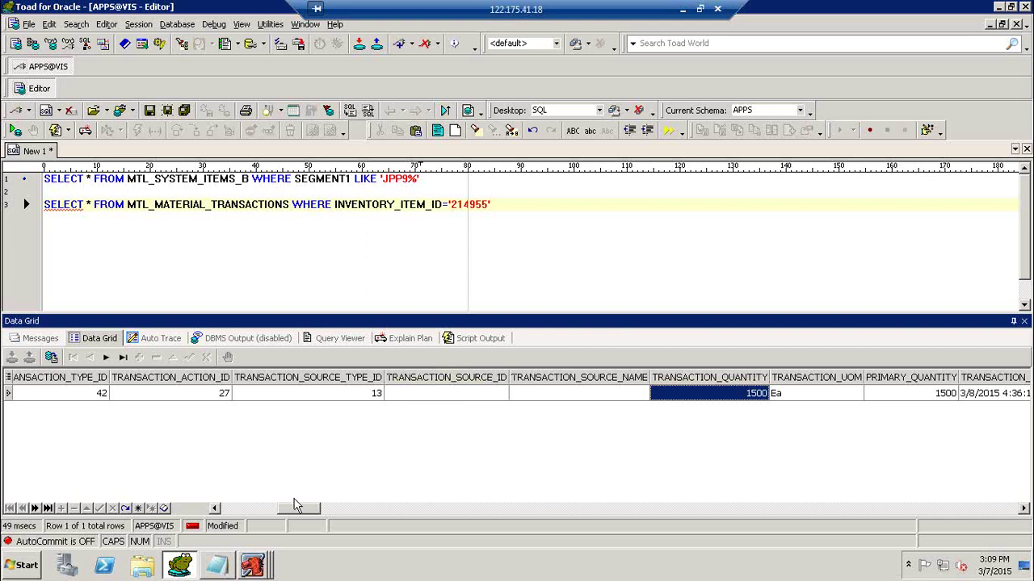
pyautogui.moveTo(305, 509); pyautogui.dragTo(285, 510)
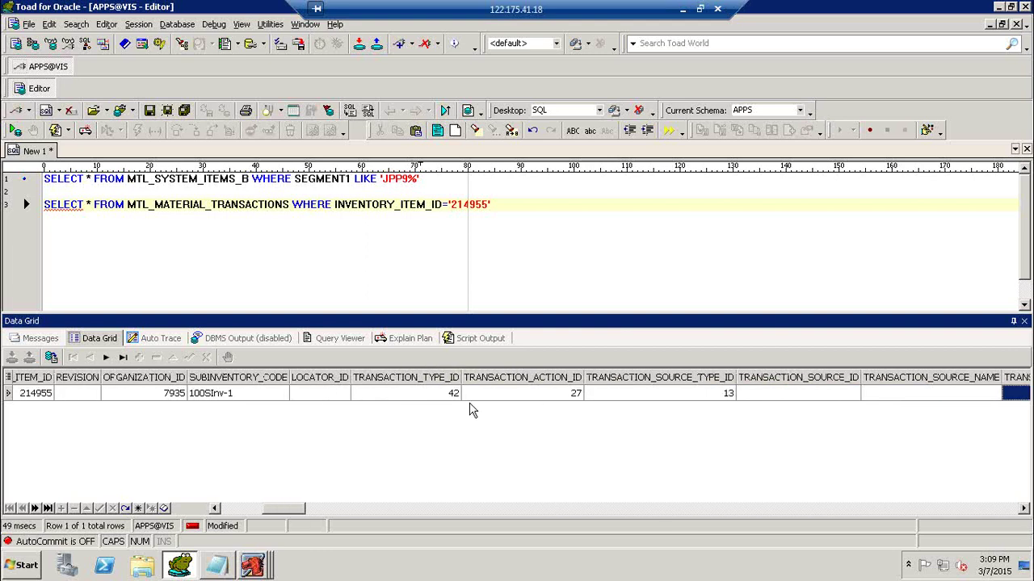
pyautogui.click(452, 396)
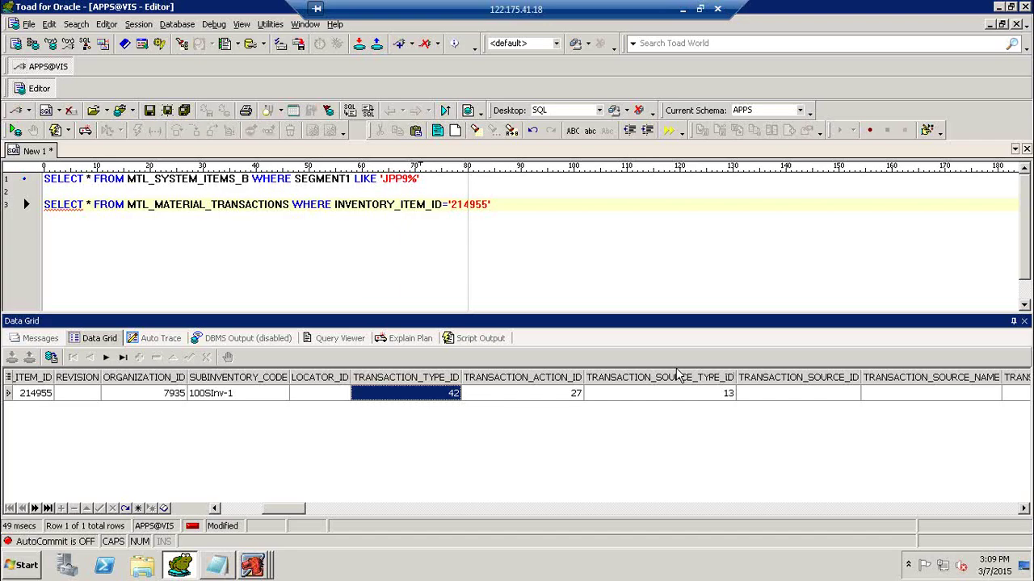
# Write SELECT * FROM MTL_TRANSACTION_TYPES on a new line below the material transactions query and run it.
pyautogui.click(546, 235)
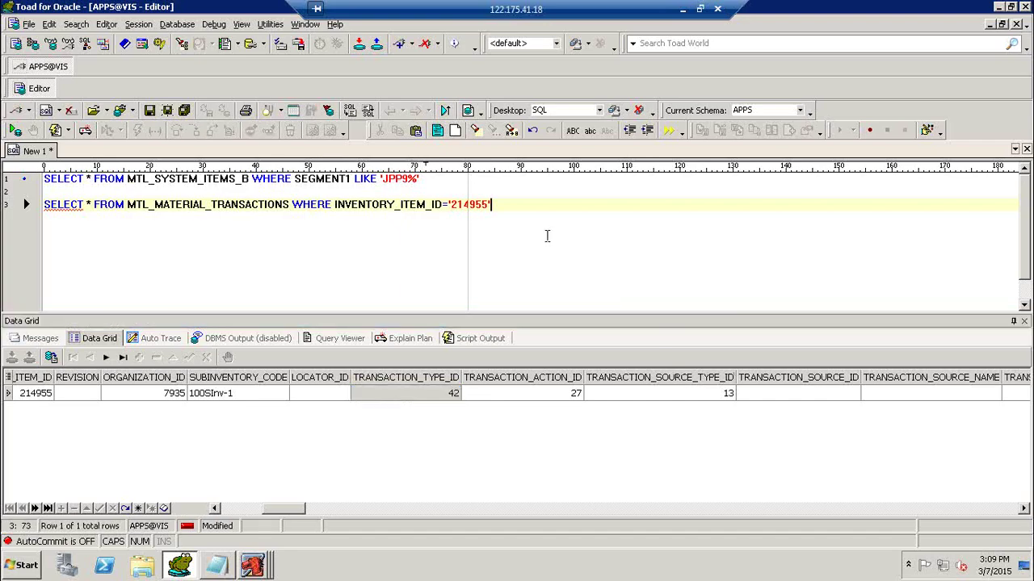
pyautogui.press('Return')
pyautogui.press('Return')
pyautogui.write('SELECT ')
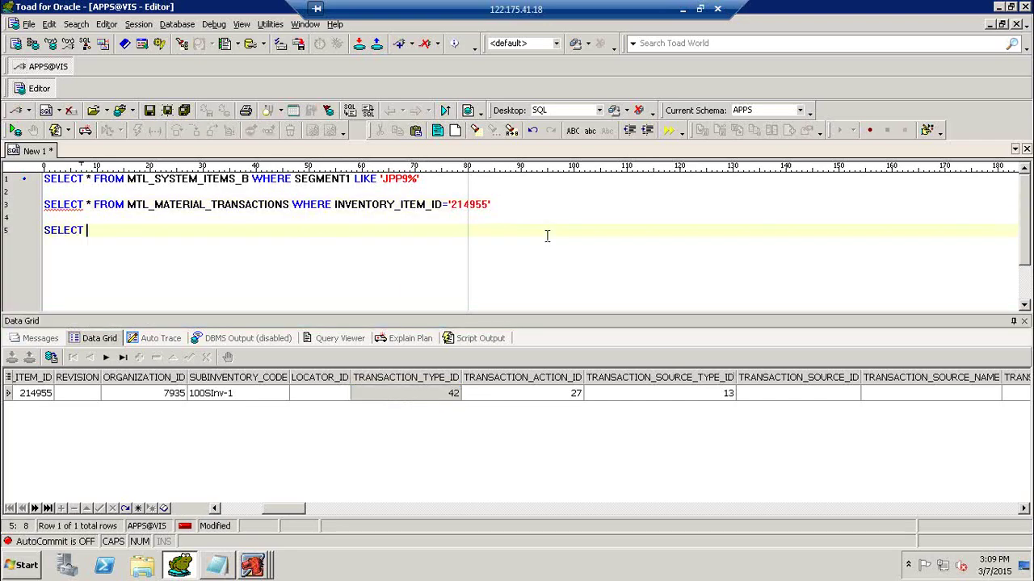
pyautogui.write('* FROM MTL')
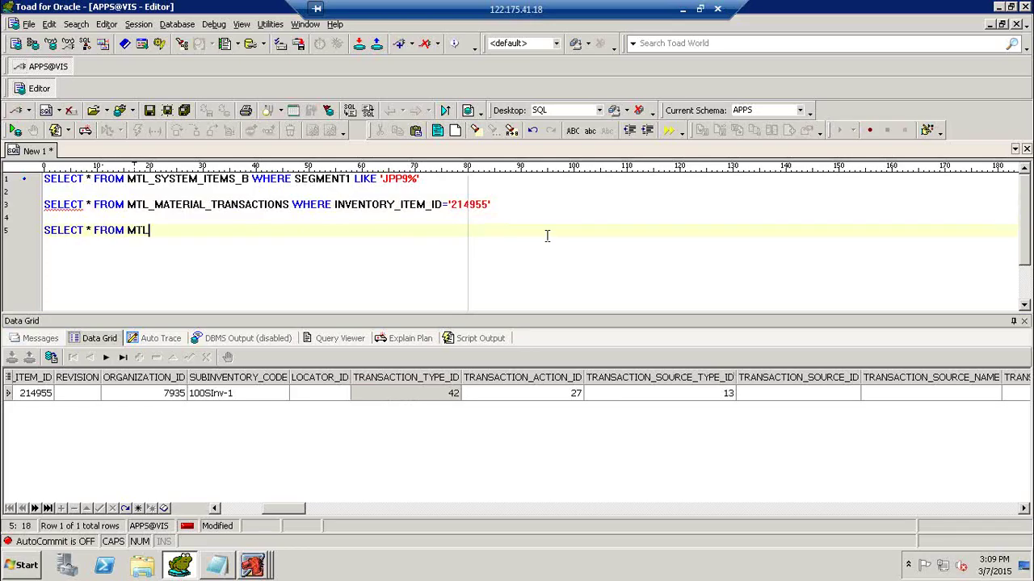
pyautogui.write('_TRANSACTION_TYPES')
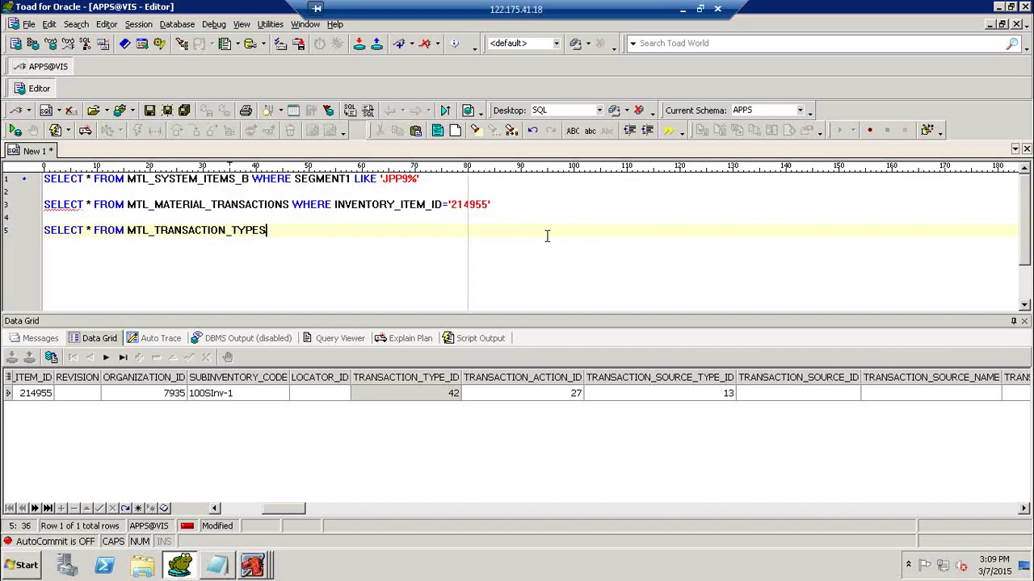
pyautogui.press('F9')
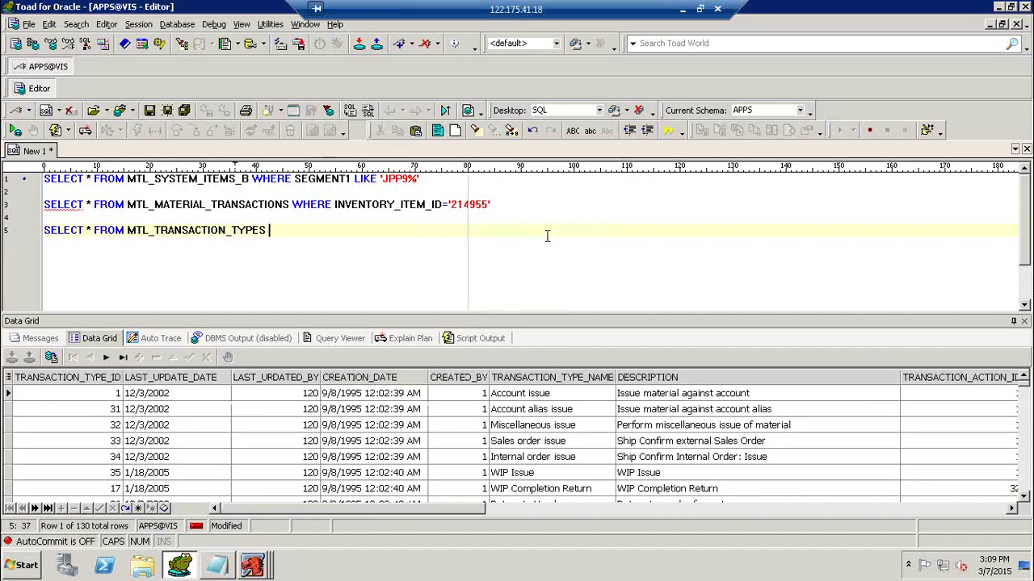
# Restrict the MTL_TRANSACTION_TYPES query with WHERE TRANSACTION_TYPE_ID='42', run it and check the transaction type name.
pyautogui.write('WHERE TRANSAC')
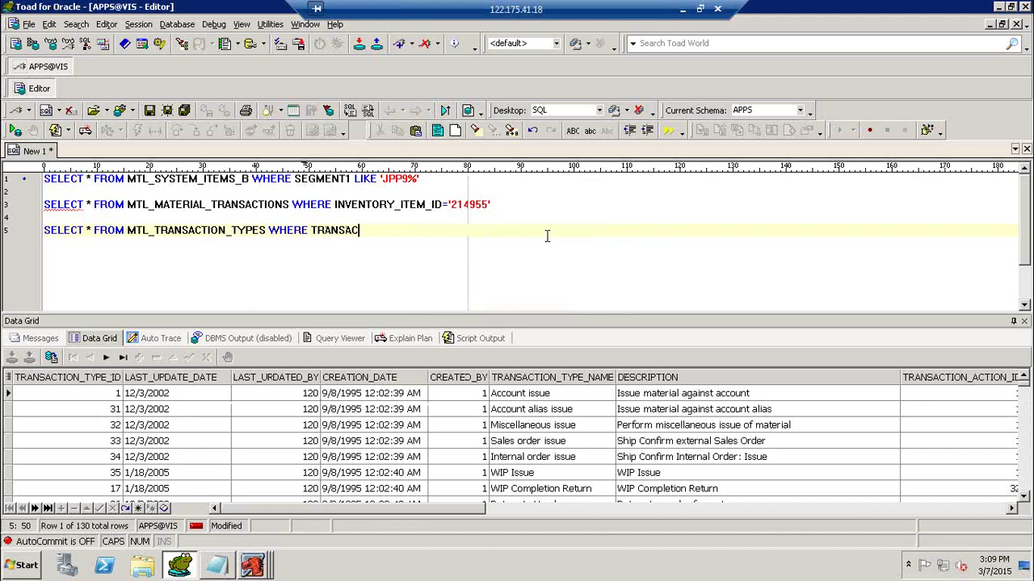
pyautogui.write('TION_TYPE')
pyautogui.write('_ID')
pyautogui.write("='")
pyautogui.write("47'")
pyautogui.press('F9')
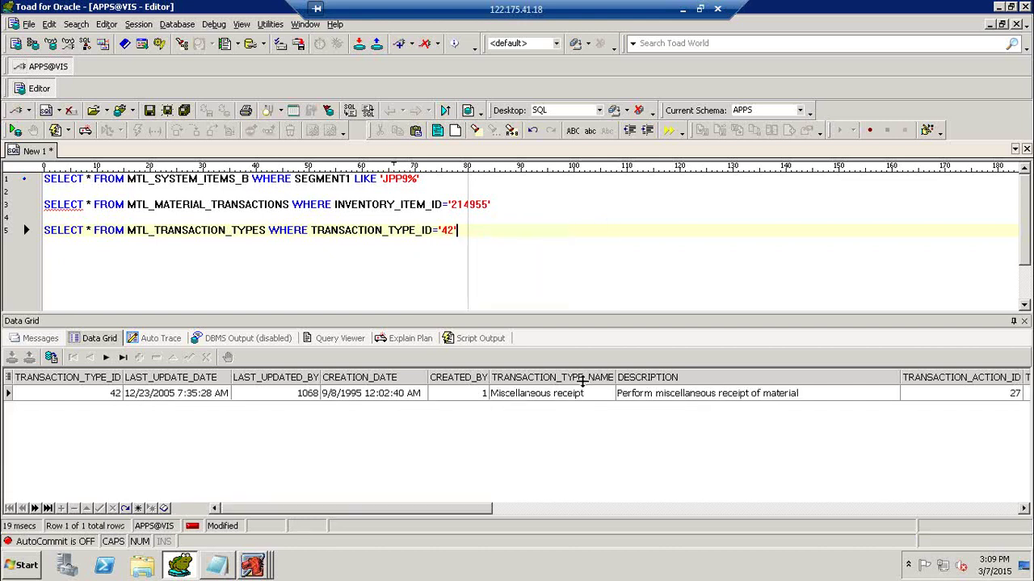
pyautogui.click(555, 403)
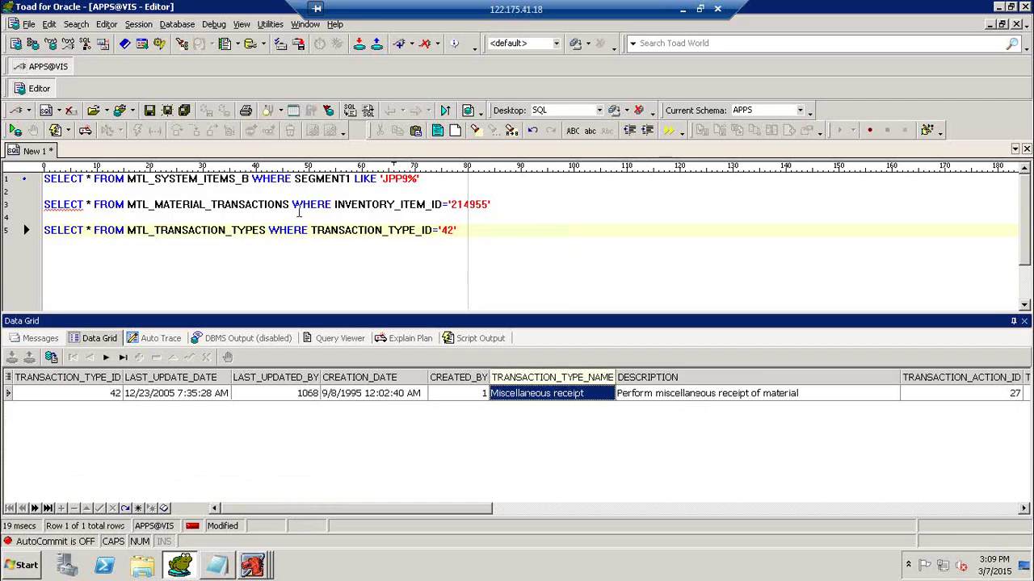
pyautogui.click(266, 204)
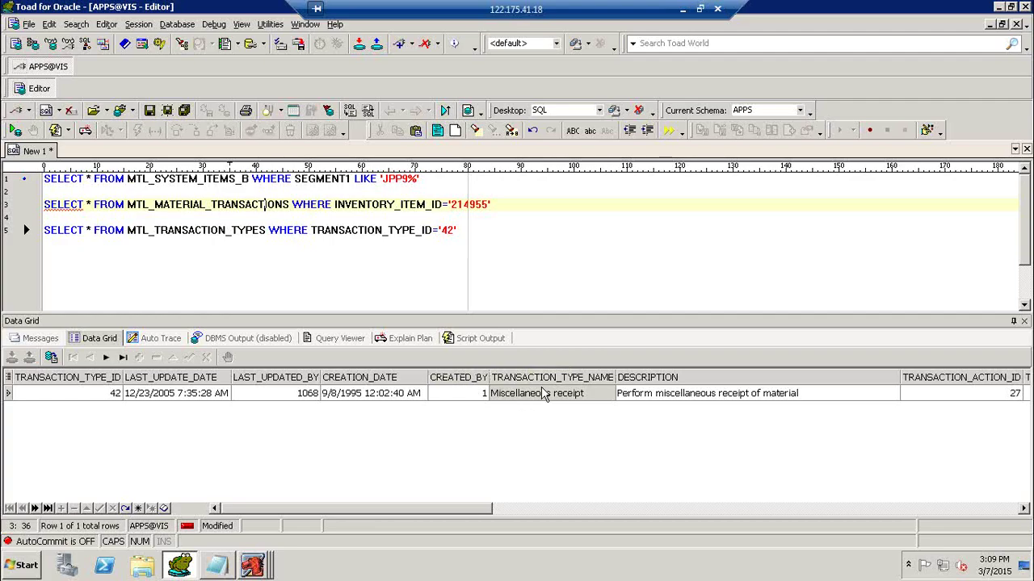
# Write SELECT * FROM MTL_ONHAND_QUANTITIES_DETAIL on a new line below the transaction types query and run it.
pyautogui.click(493, 234)
pyautogui.press('Return')
pyautogui.press('Return')
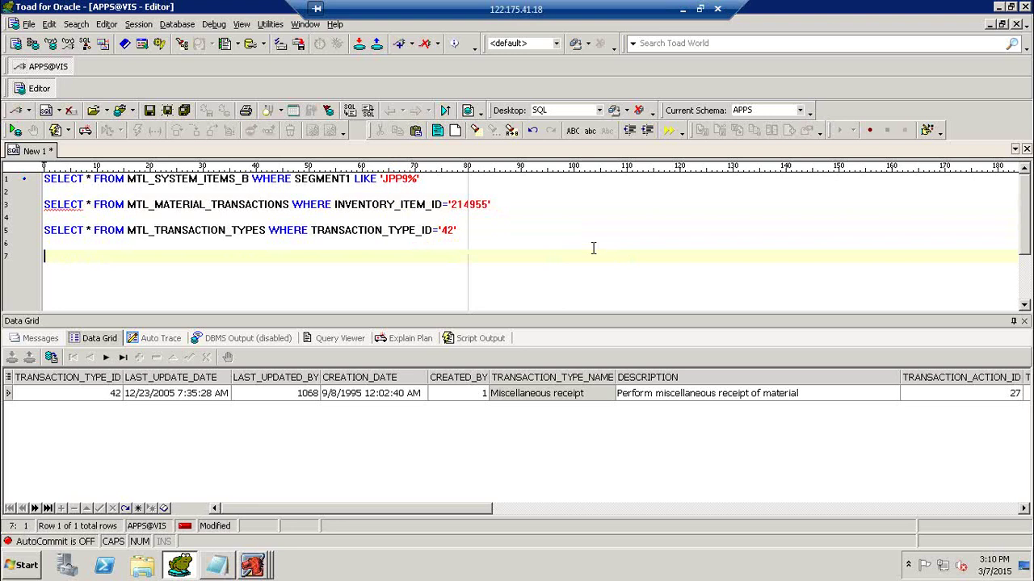
pyautogui.write('SELECT * FROM MTL_')
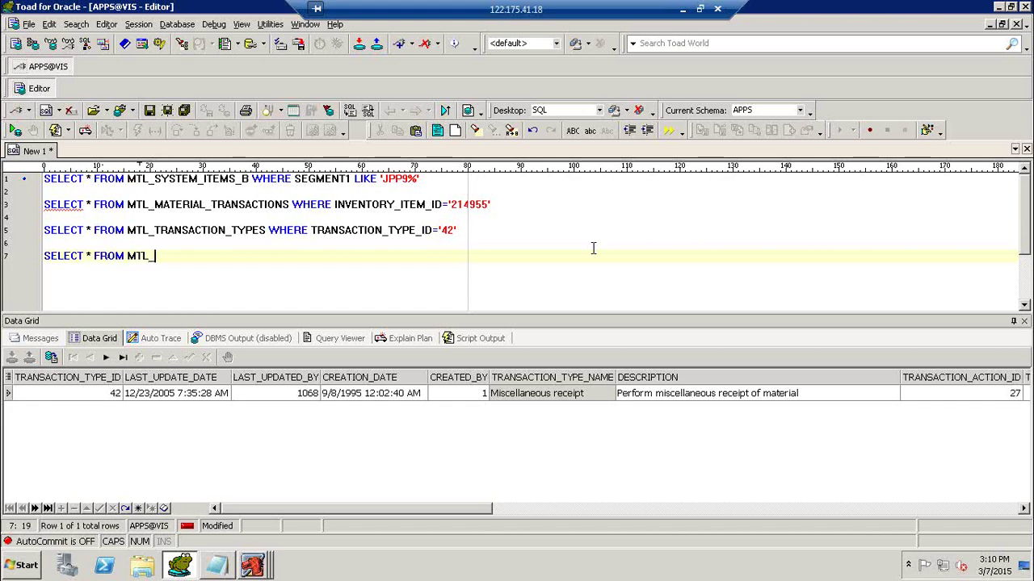
pyautogui.write('ONHAND_QU')
pyautogui.write('NAT')
pyautogui.press('BackSpace')
pyautogui.press('BackSpace')
pyautogui.press('BackSpace')
pyautogui.write('A')
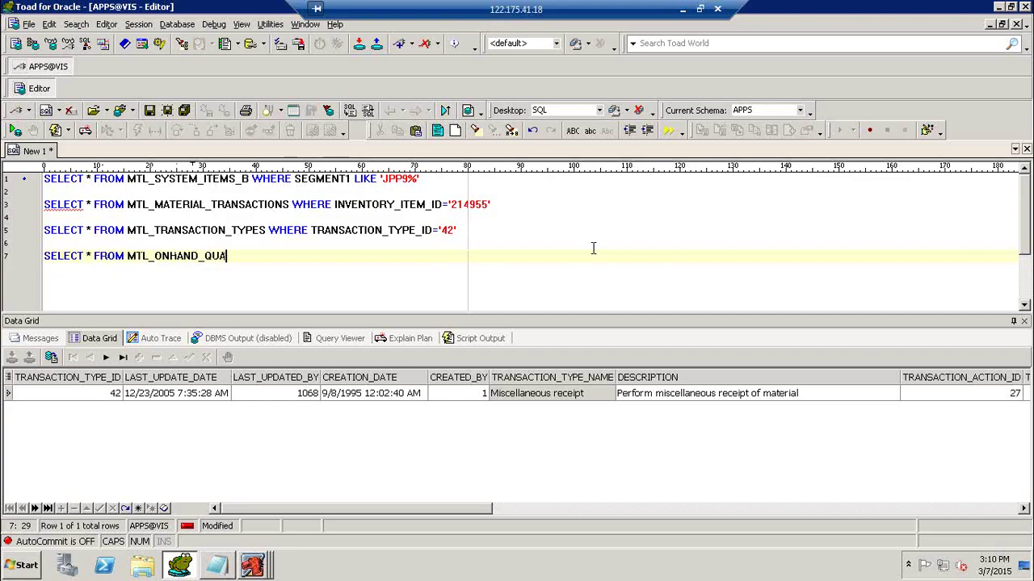
pyautogui.write('NTITIES_DETAIL')
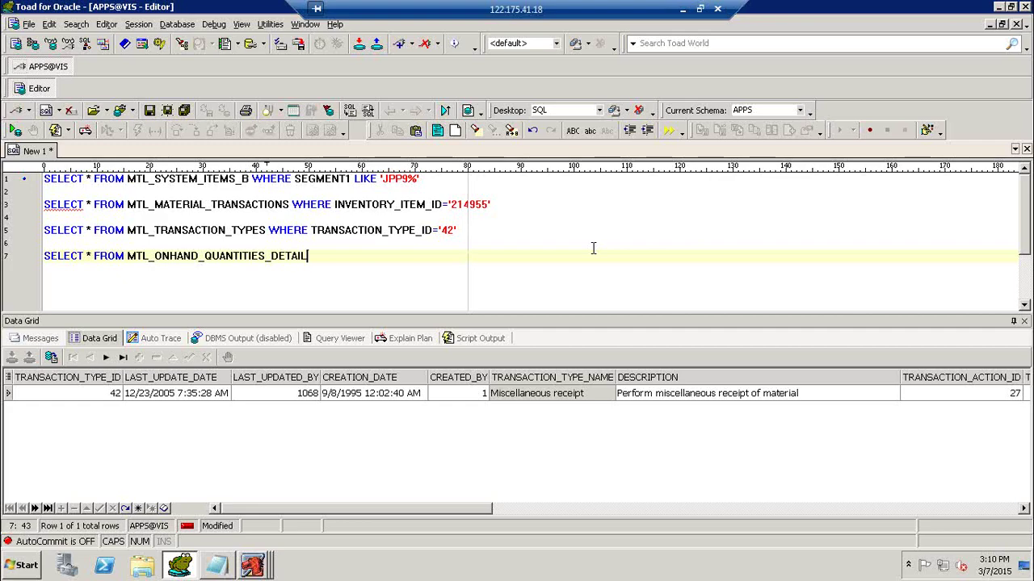
pyautogui.press('F9')
pyautogui.write('L')
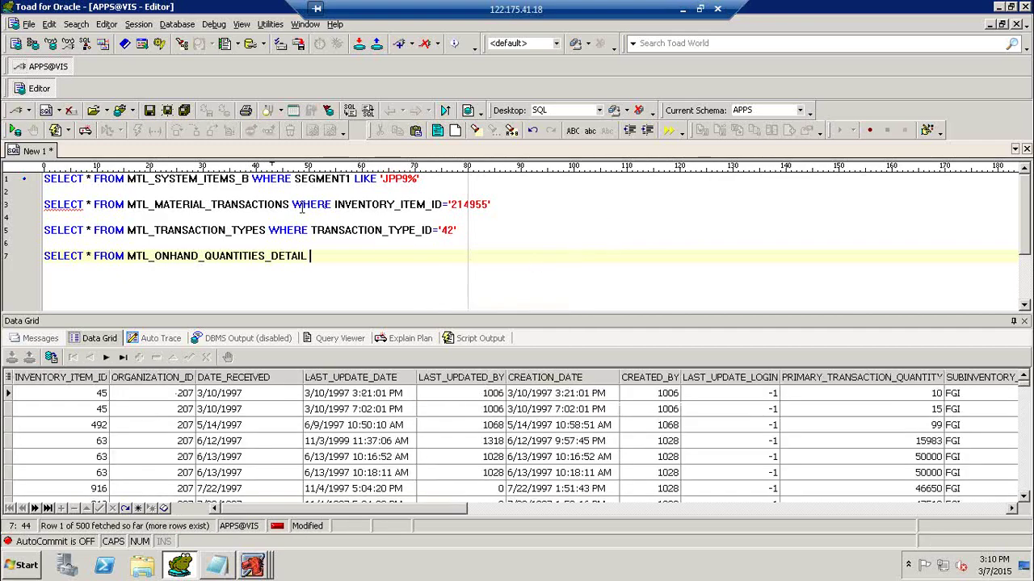
# Copy WHERE INVENTORY_ITEM_ID='214955' from the material transactions query to the end of the on-hand quantities query and run it.
pyautogui.moveTo(297, 205); pyautogui.dragTo(500, 203)
pyautogui.hotkey('ctrl', 'c')
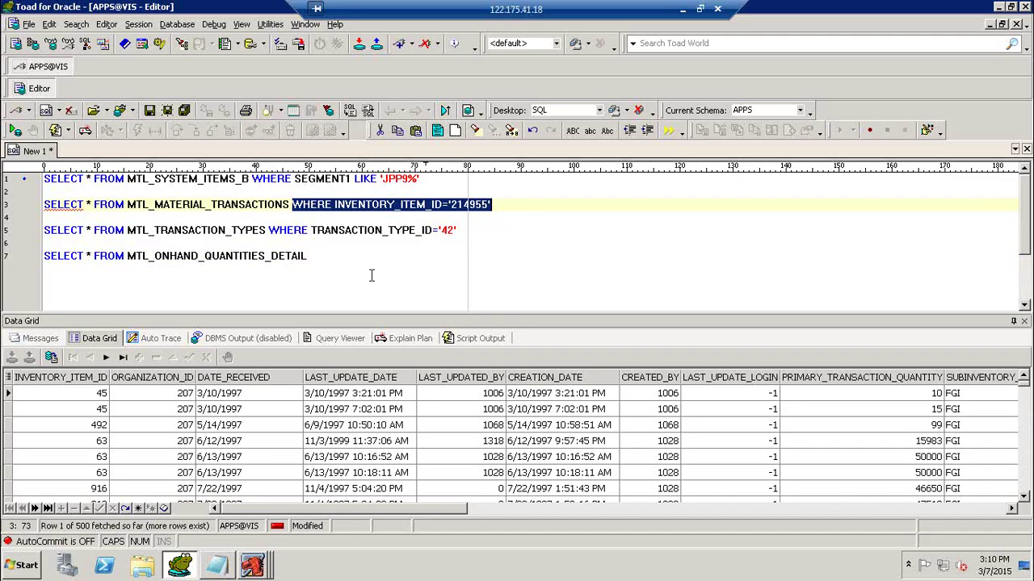
pyautogui.click(360, 256)
pyautogui.hotkey('ctrl', 'v')
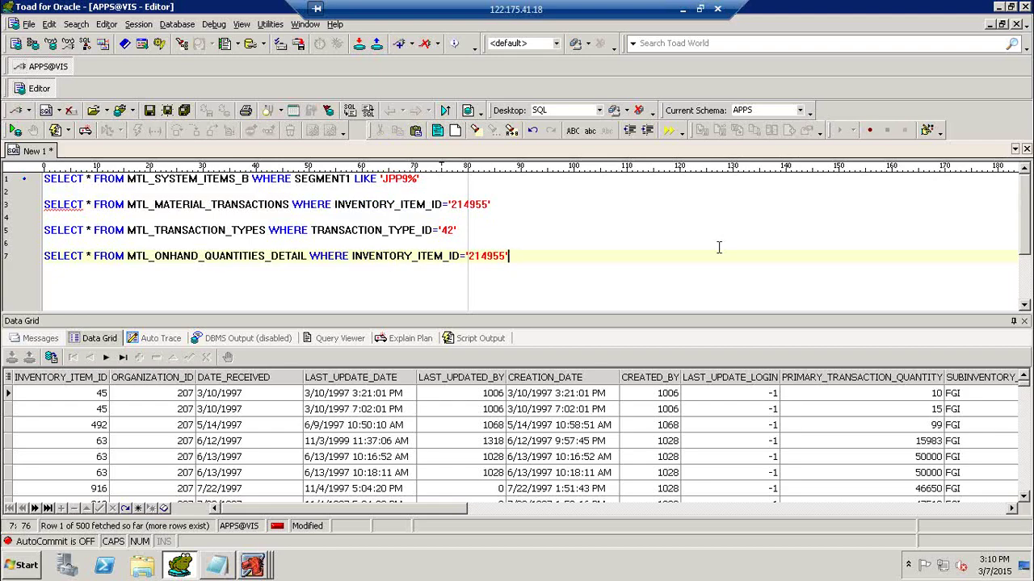
pyautogui.press('F9')
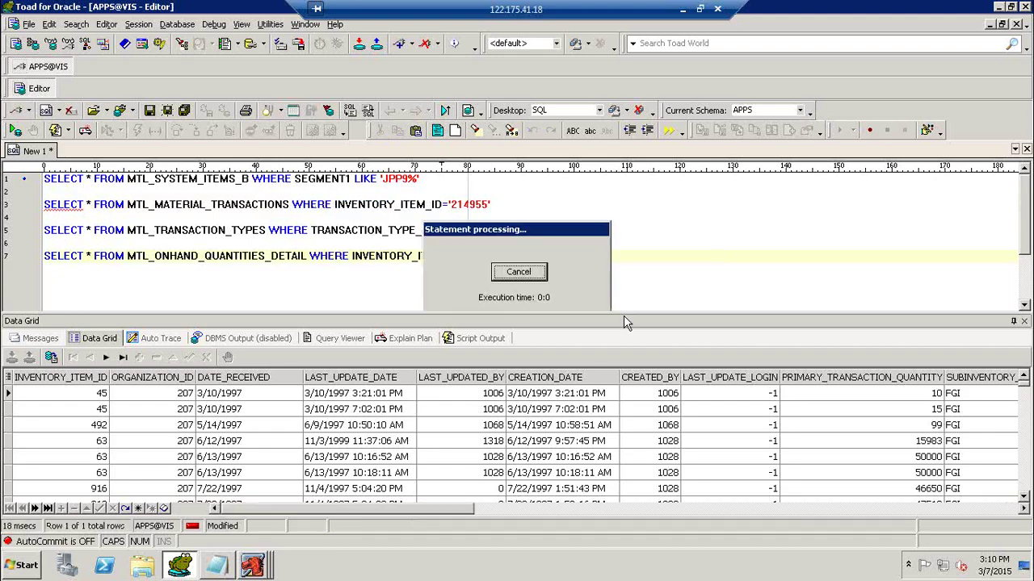
# Examine the primary transaction quantity and subinventory code in the on-hand quantities result.
pyautogui.moveTo(352, 510); pyautogui.dragTo(436, 503)
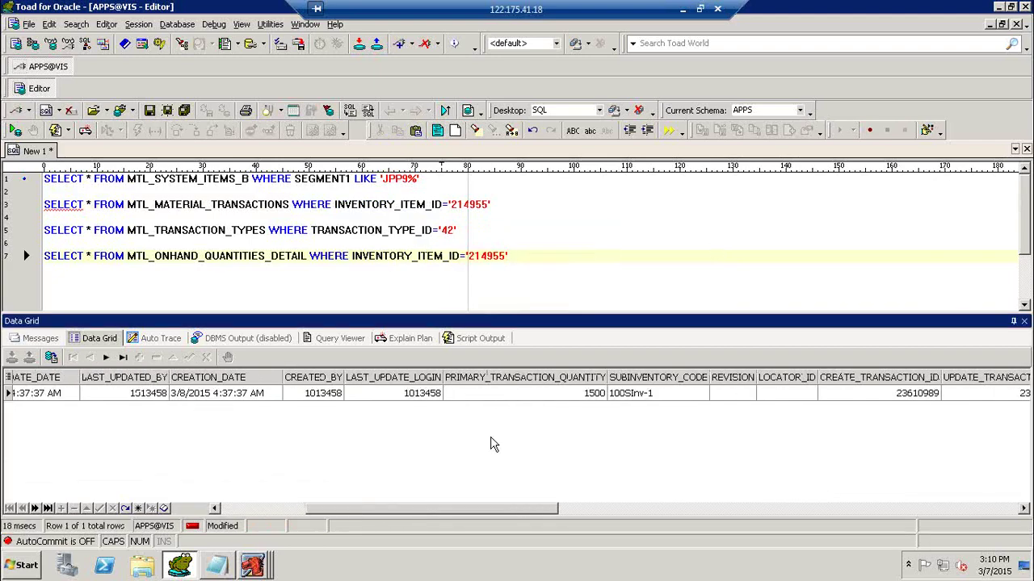
pyautogui.click(589, 399)
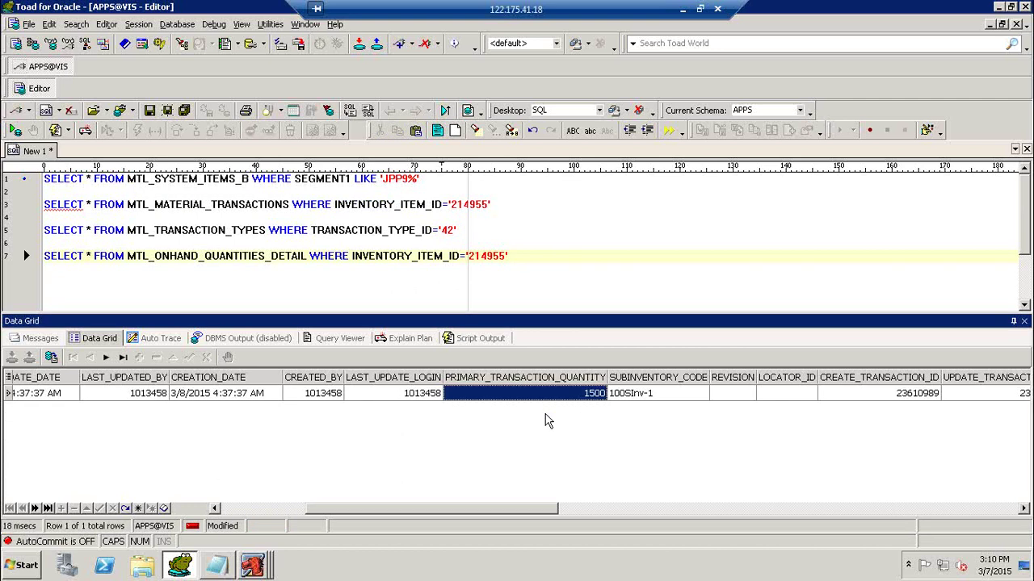
pyautogui.click(305, 514)
# Switch to Oracle Applications and close the Miscellaneous receipt and Miscellaneous Transaction windows to return to the Navigator.
pyautogui.click(269, 559)
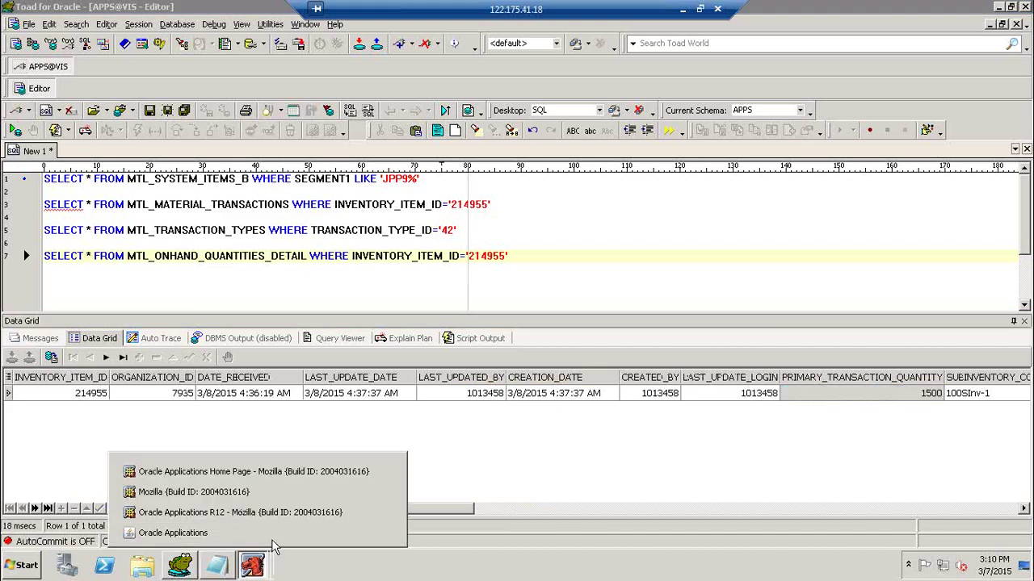
pyautogui.click(273, 534)
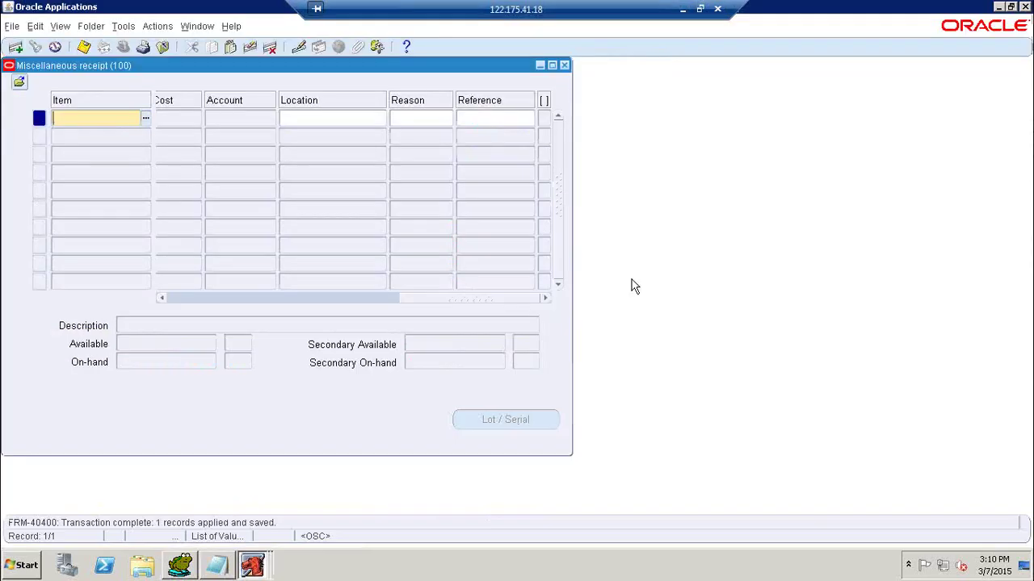
pyautogui.click(564, 65)
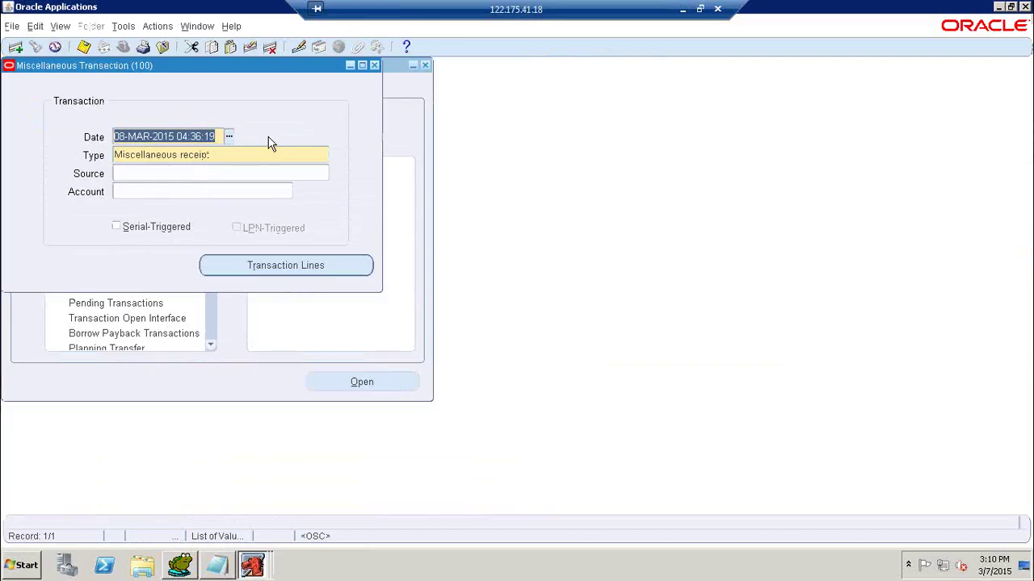
pyautogui.click(374, 65)
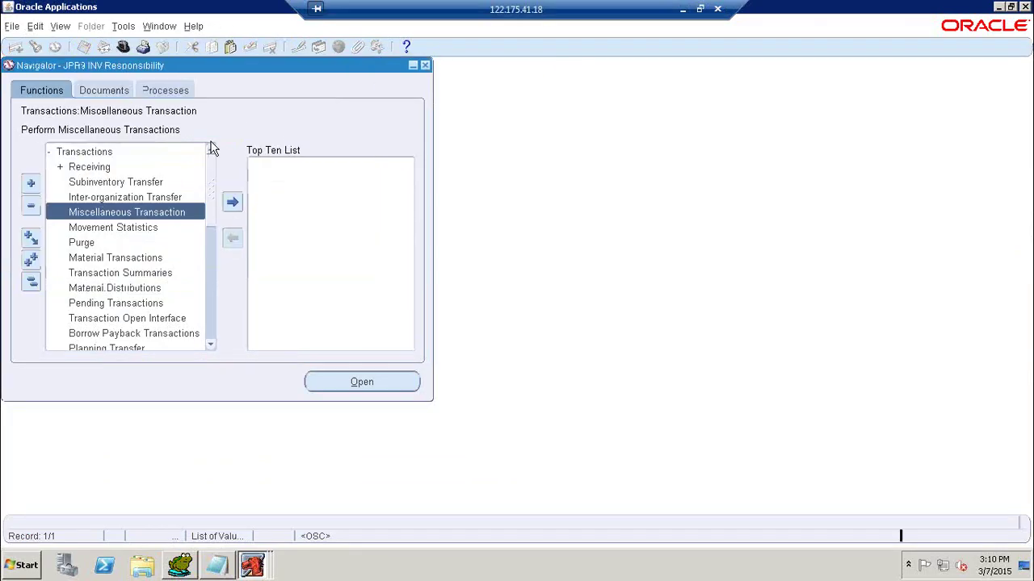
# Collapse the Transactions group and open the On-hand Quantity function under On-hand, Availability.
pyautogui.doubleClick(72, 153)
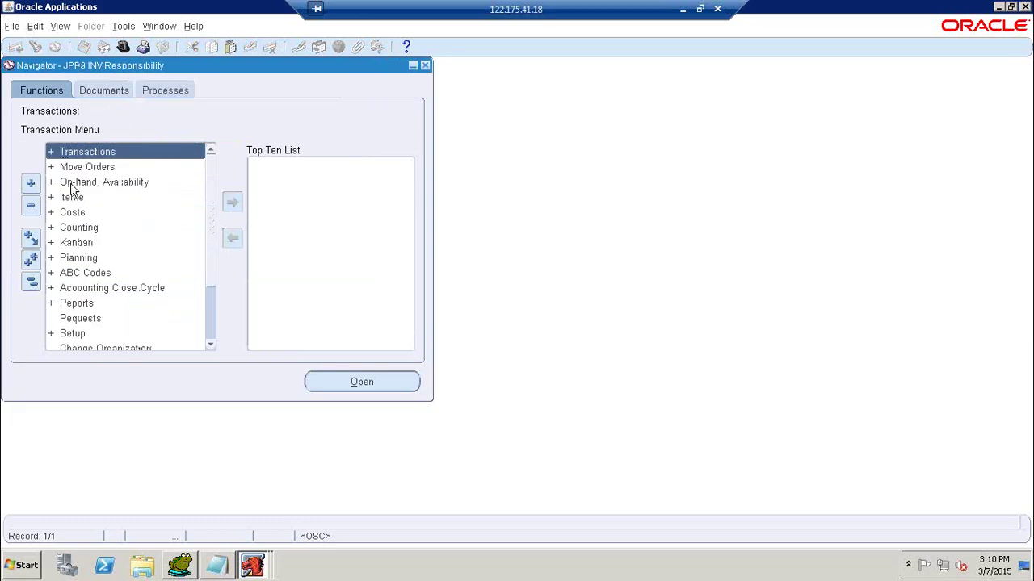
pyautogui.click(73, 185)
pyautogui.doubleClick(72, 187)
pyautogui.click(101, 200)
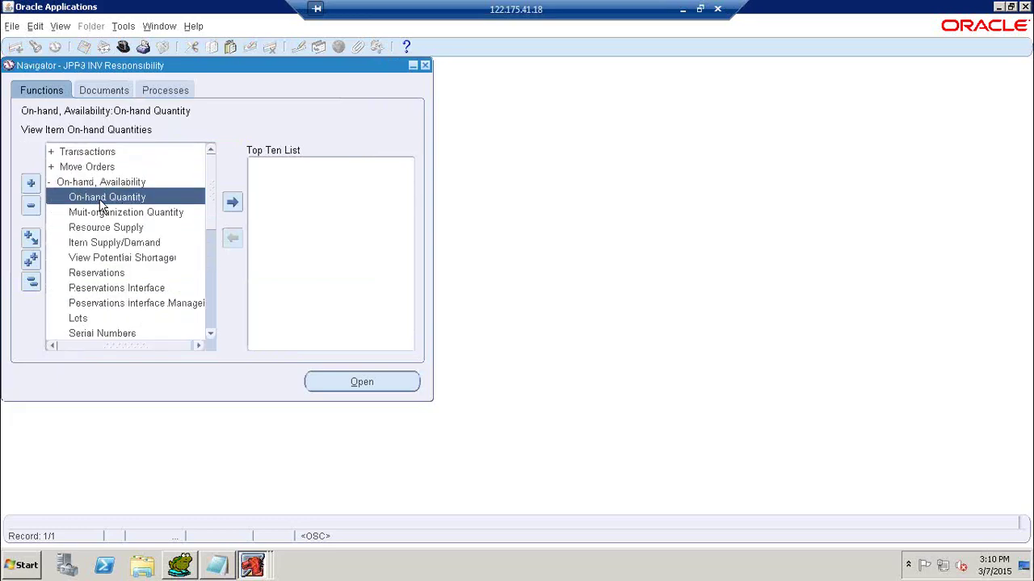
pyautogui.doubleClick(100, 202)
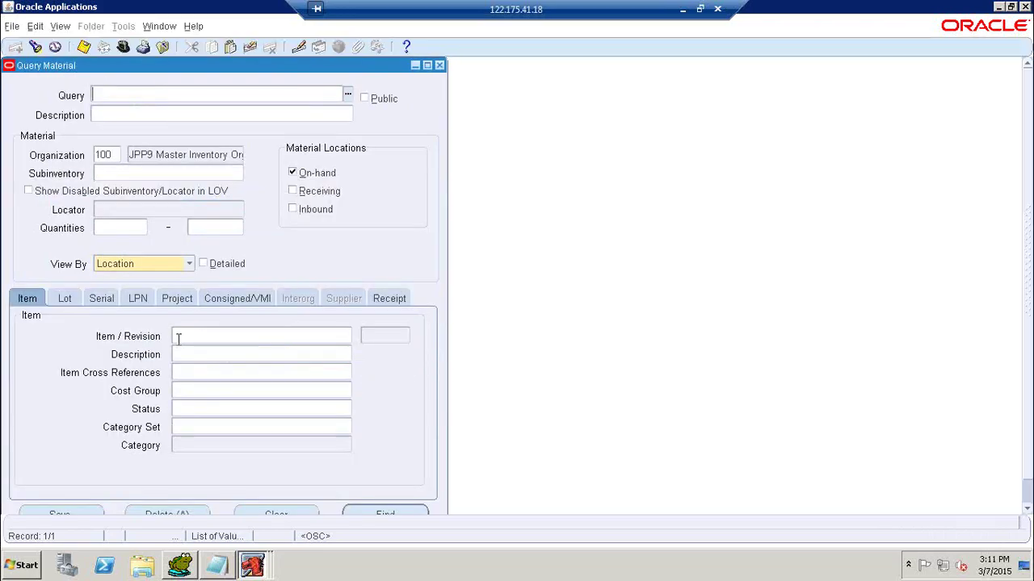
# Query on-hand material for JPP9 Item - 1, looking the item up with JPP9%.
pyautogui.click(178, 339)
pyautogui.write('JPP9%')
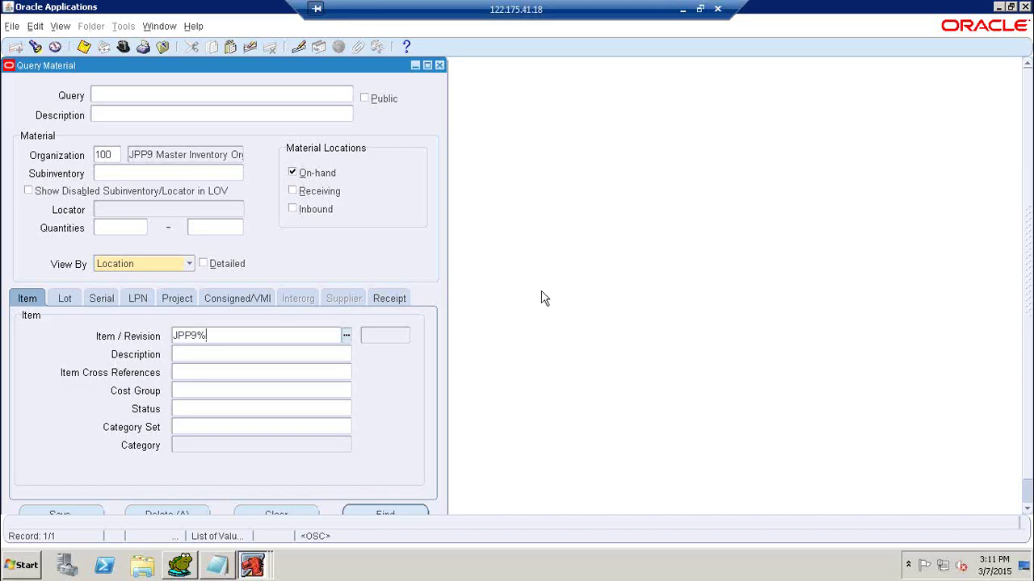
pyautogui.press('Tab')
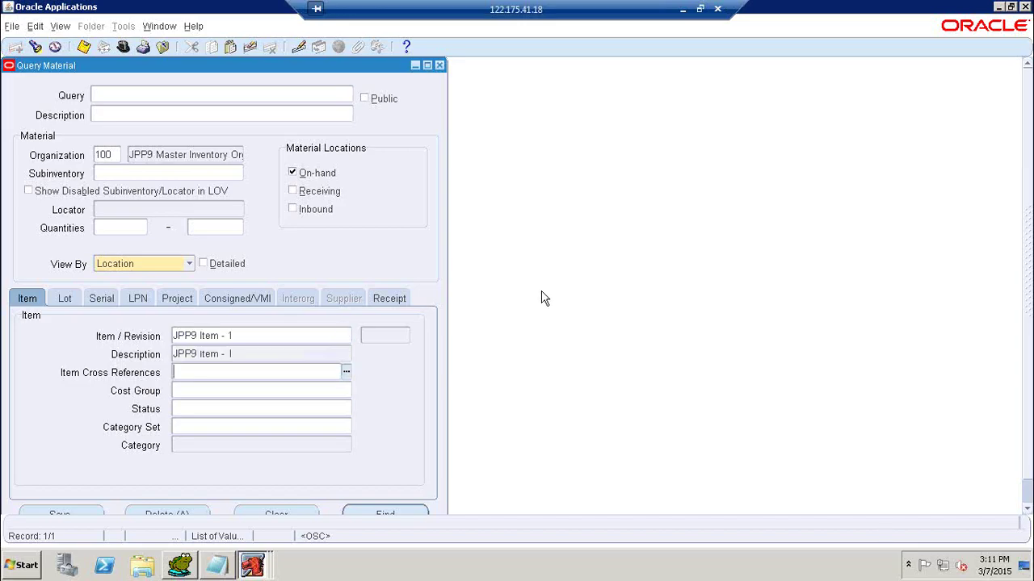
pyautogui.click(401, 515)
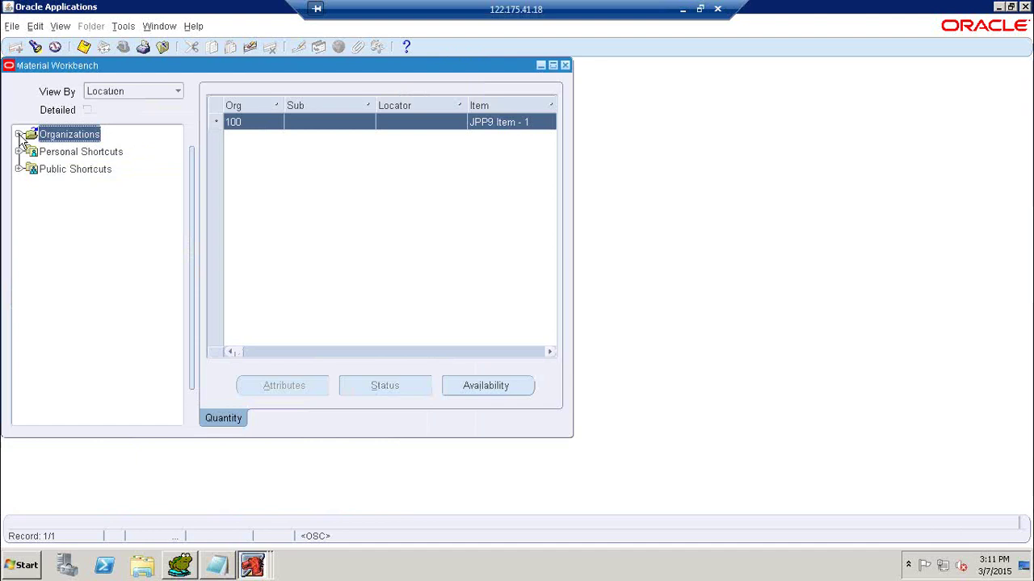
# Examine the item's on-hand quantity and availability under organization 100, and close the Availability and Material Workbench windows.
pyautogui.click(42, 150)
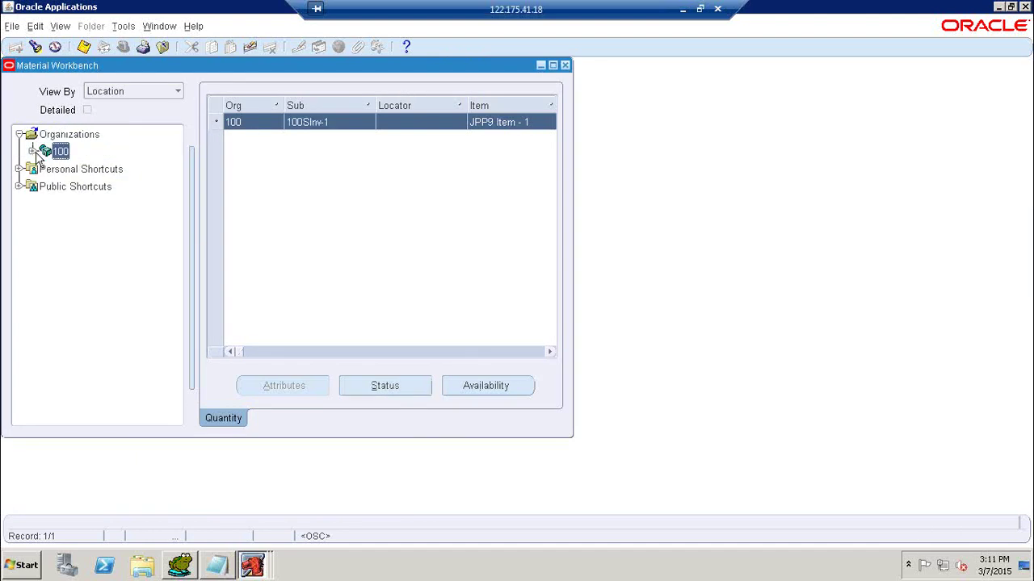
pyautogui.click(33, 152)
pyautogui.click(83, 168)
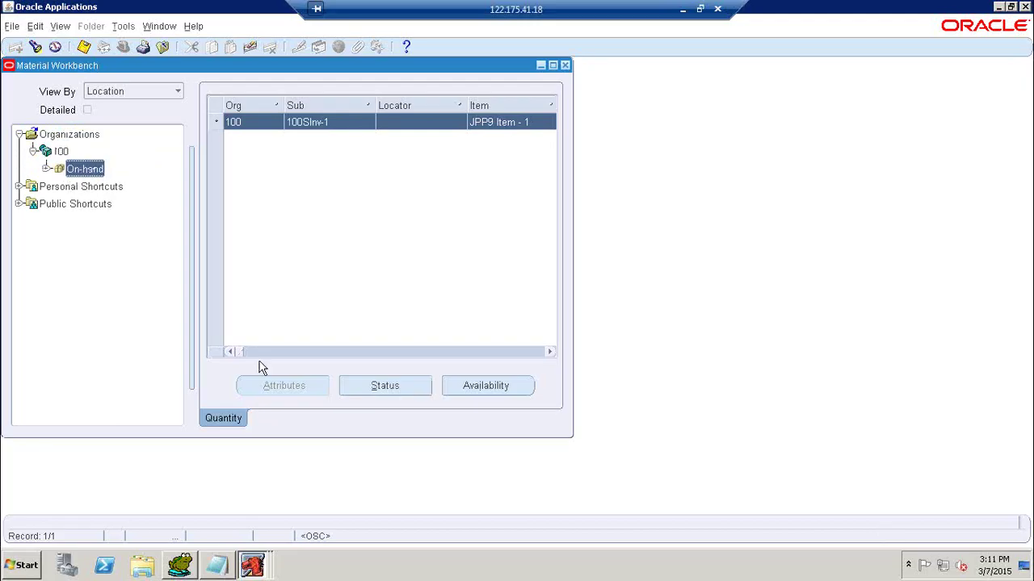
pyautogui.moveTo(244, 354); pyautogui.dragTo(272, 361)
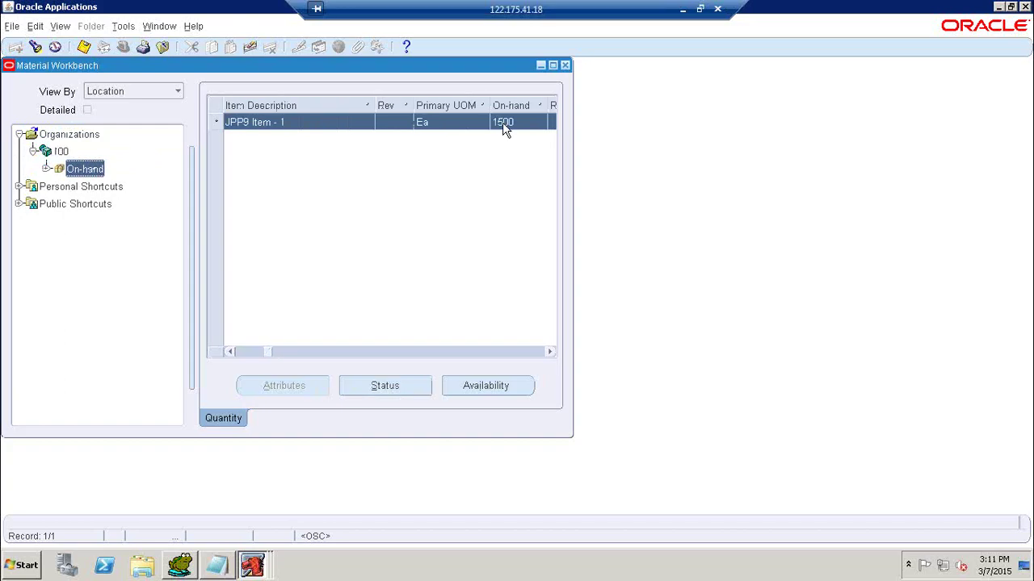
pyautogui.click(499, 386)
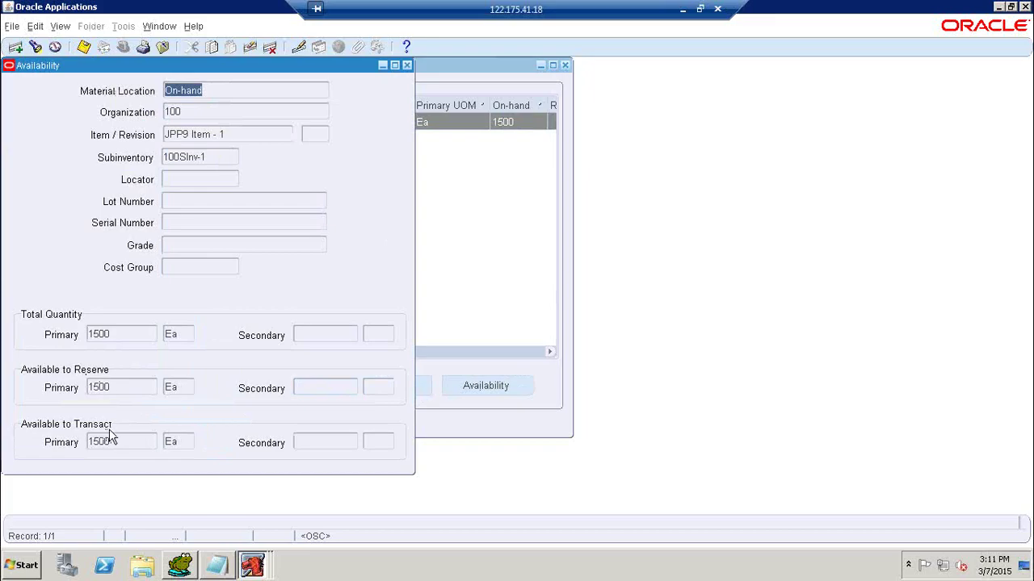
pyautogui.click(407, 66)
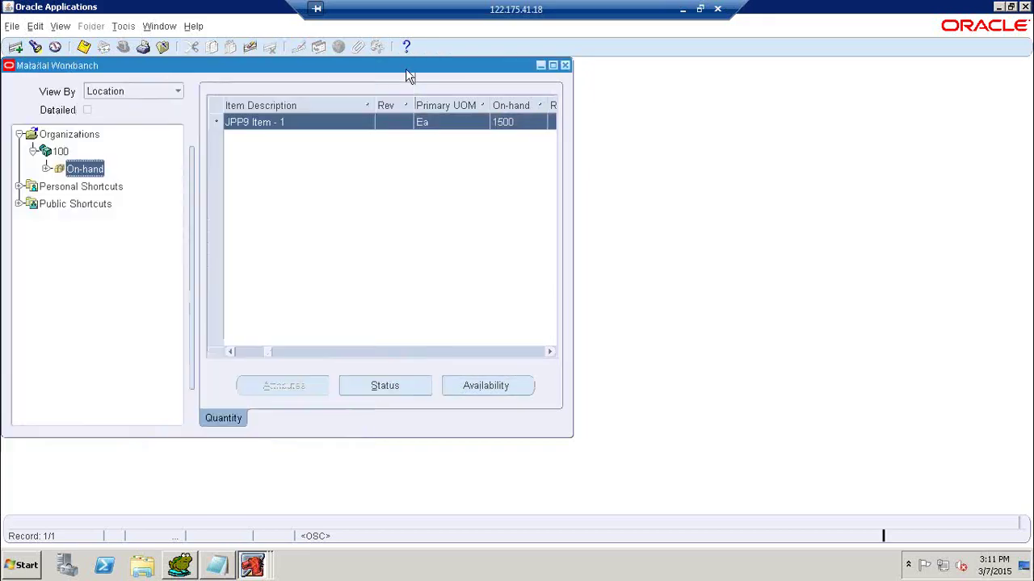
pyautogui.click(565, 64)
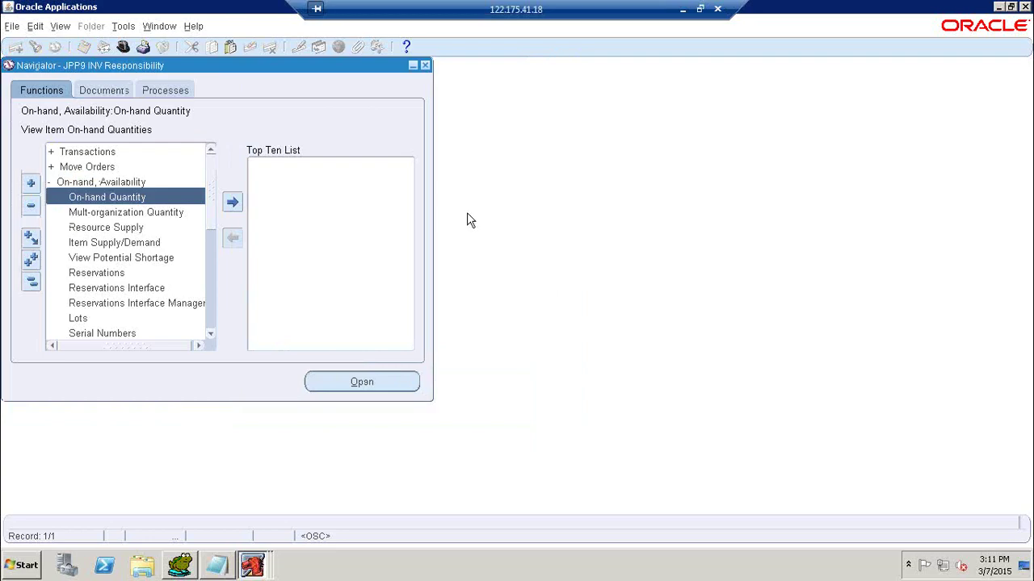
# Collapse the On-hand, Availability group and open the Miscellaneous Transaction form from Transactions.
pyautogui.doubleClick(85, 183)
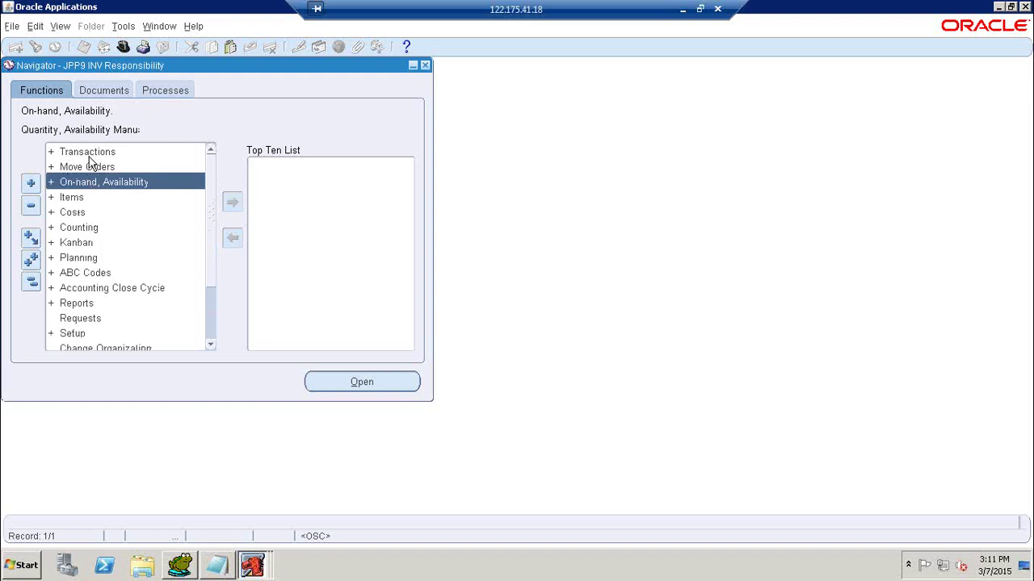
pyautogui.doubleClick(89, 155)
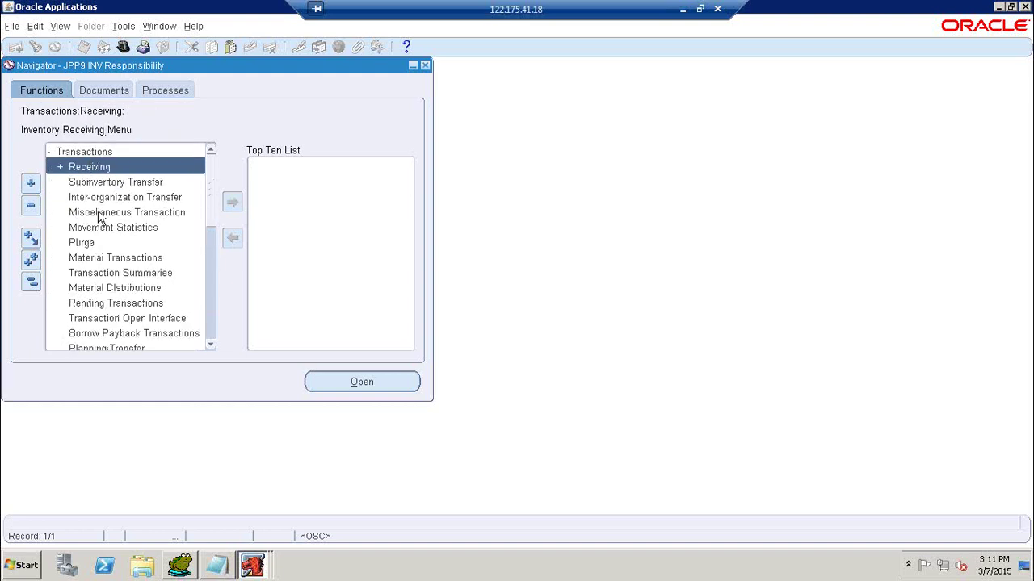
pyautogui.doubleClick(130, 212)
pyautogui.click(296, 155)
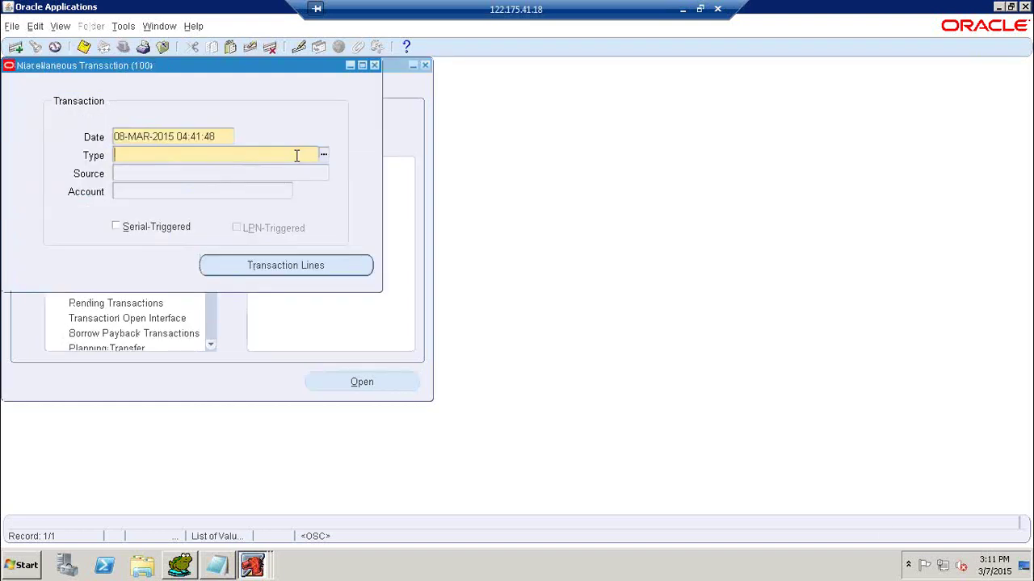
# Set the transaction type to Miscellaneous receipt and open the transaction lines.
pyautogui.click(323, 155)
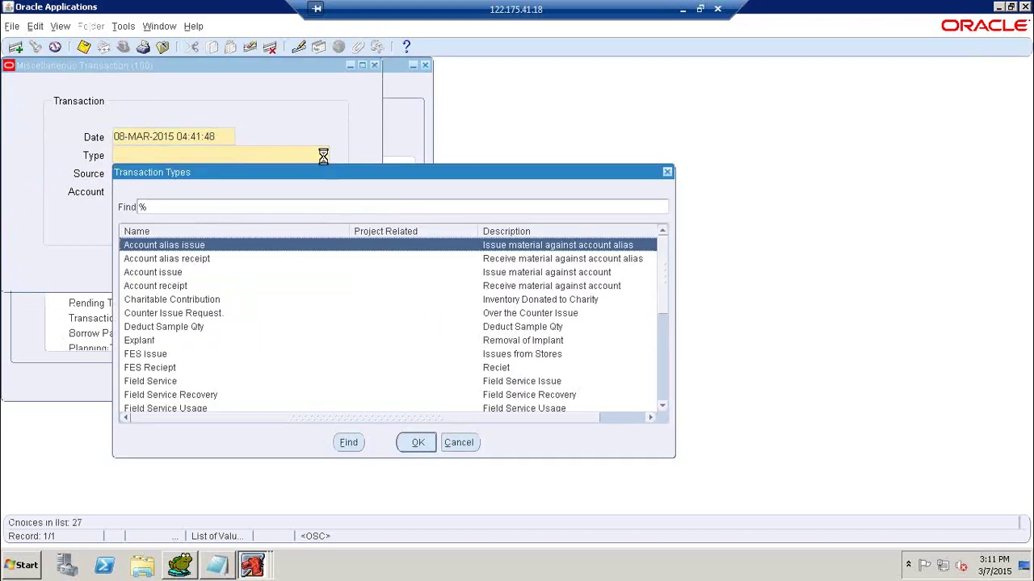
pyautogui.write('miscellaneous')
pyautogui.press('Return')
pyautogui.click(493, 289)
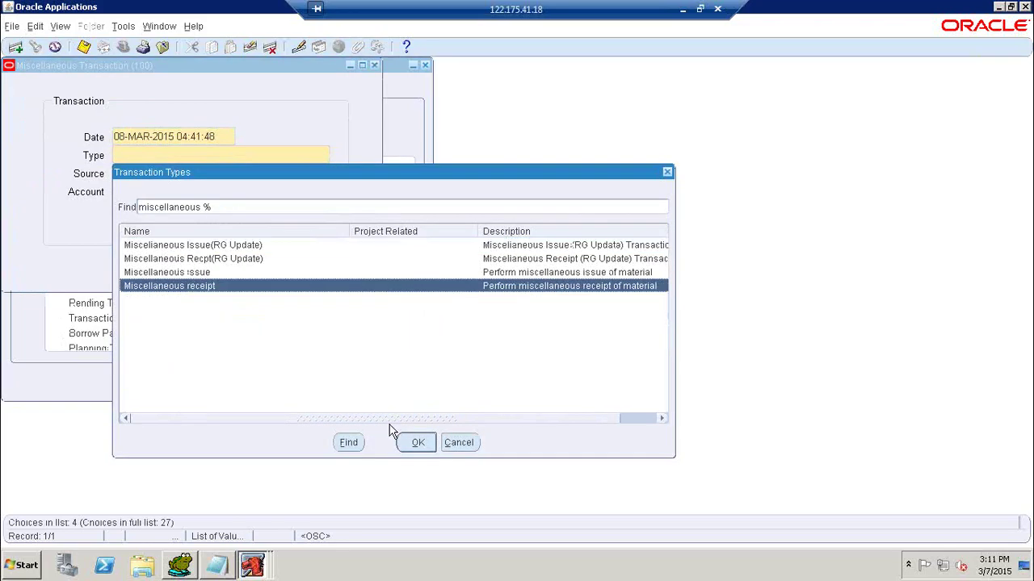
pyautogui.click(419, 445)
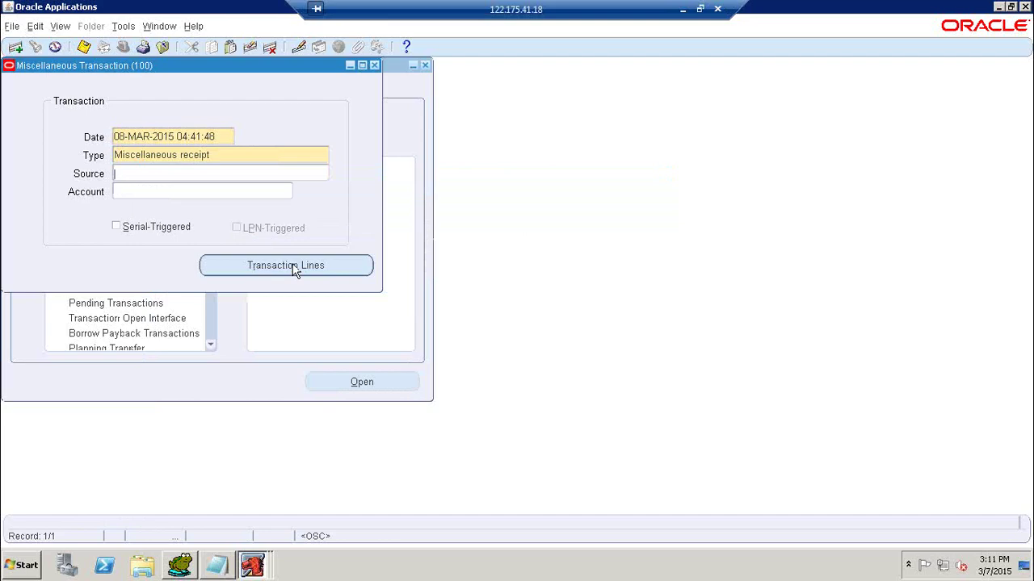
pyautogui.click(325, 267)
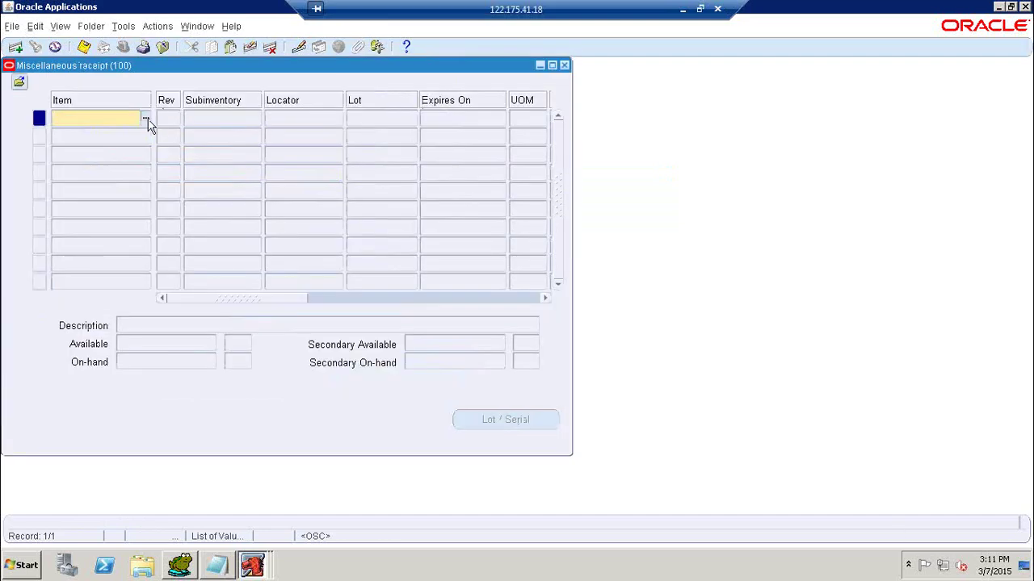
# Enter JPP9 Item - 1 on the first receipt line with subinventory 100SInv-2.
pyautogui.write('JPP8')
pyautogui.write('%')
pyautogui.press('Tab')
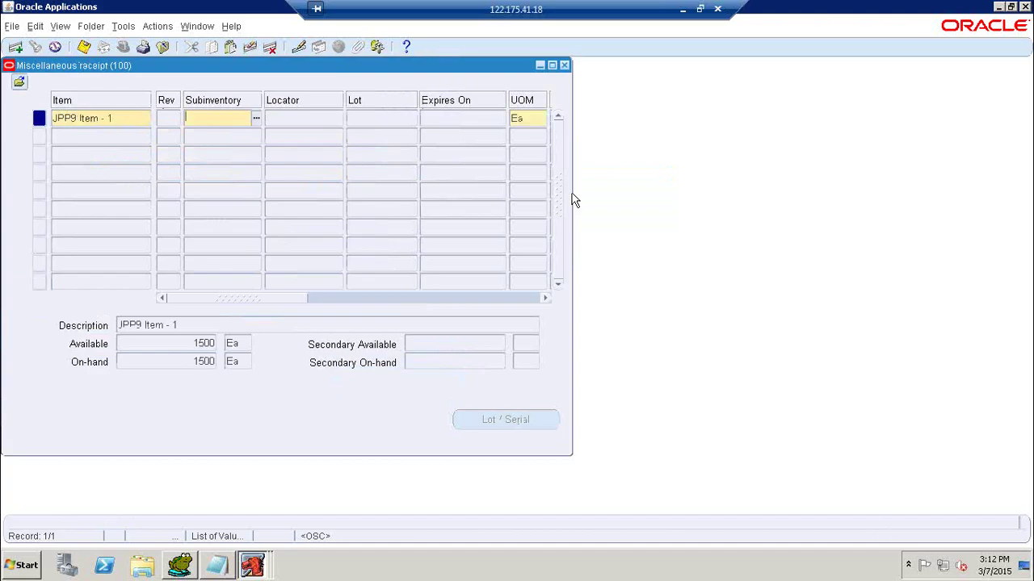
pyautogui.hotkey('ctrl', 'l')
pyautogui.click(220, 223)
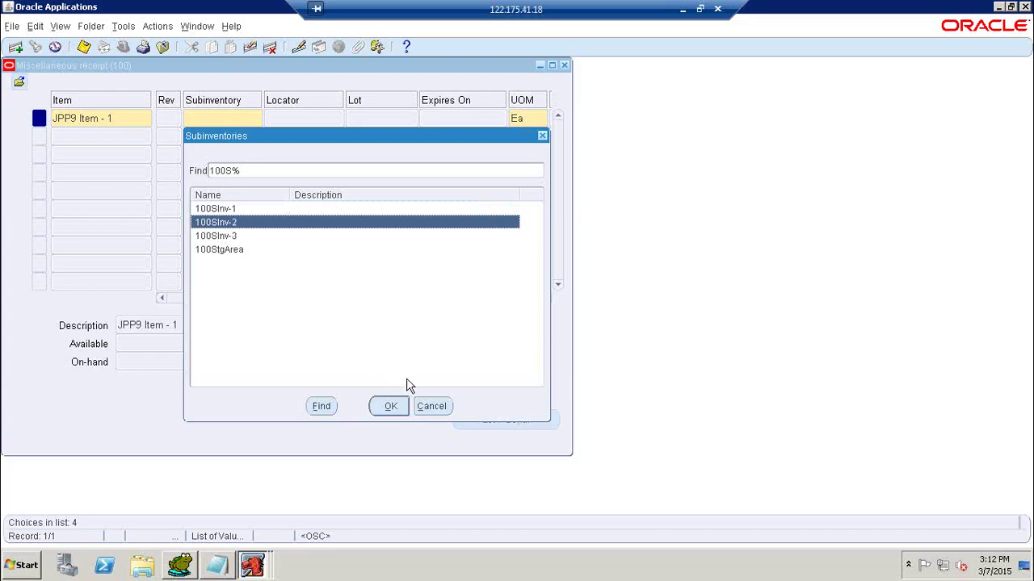
pyautogui.click(402, 408)
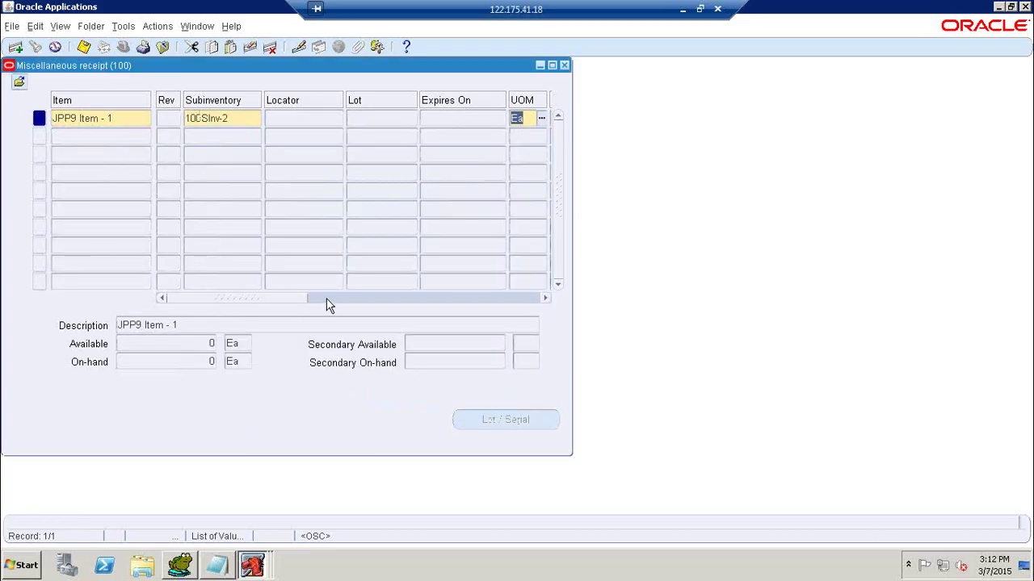
# Set the receipt line's quantity to 2000 and save the transaction.
pyautogui.press('Tab')
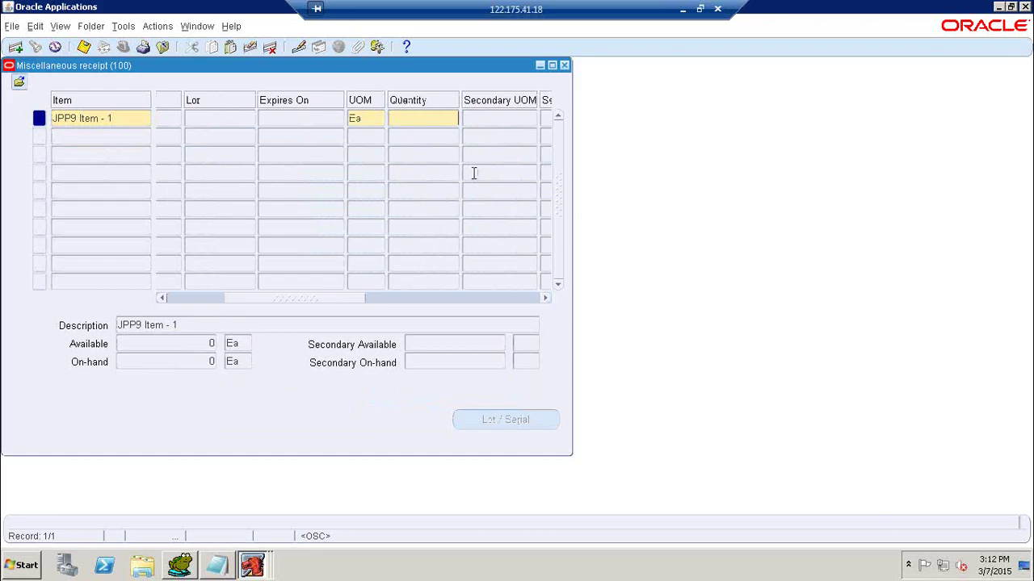
pyautogui.write('2000')
pyautogui.press('Tab')
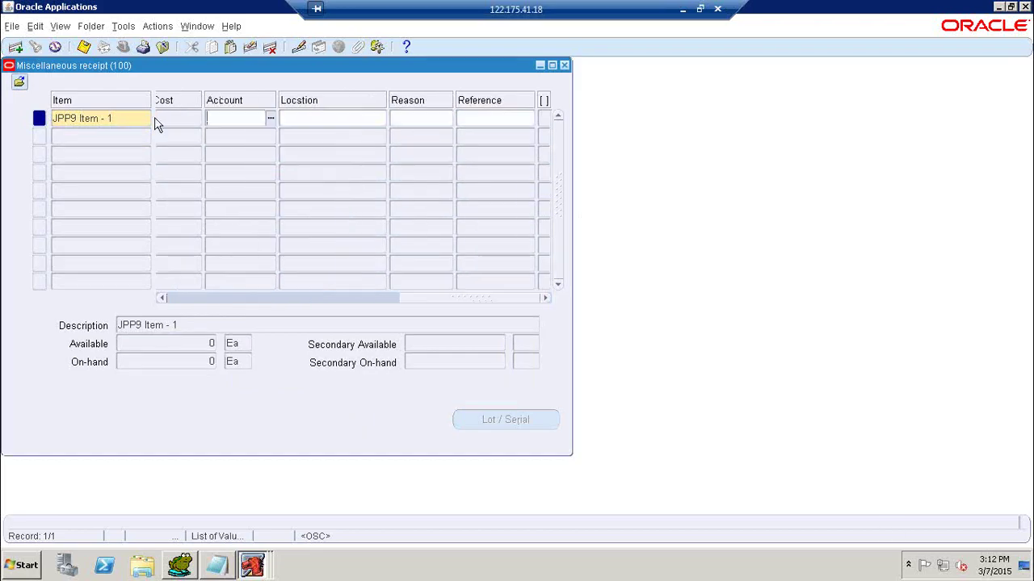
pyautogui.click(83, 48)
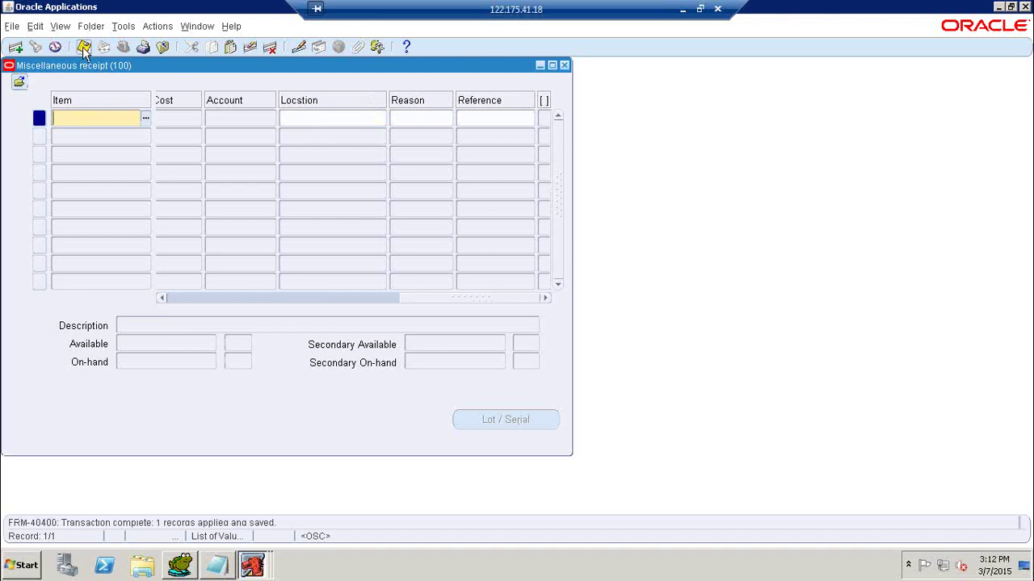
# Switch to Toad, rerun the MTL_MATERIAL_TRANSACTIONS query and examine the transaction quantities and dates.
pyautogui.click(190, 571)
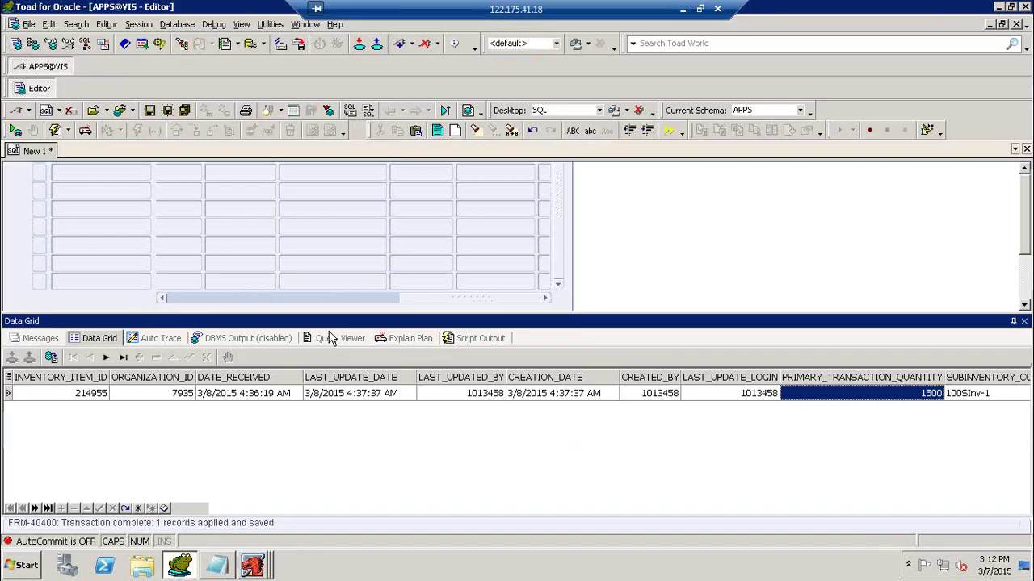
pyautogui.click(338, 256)
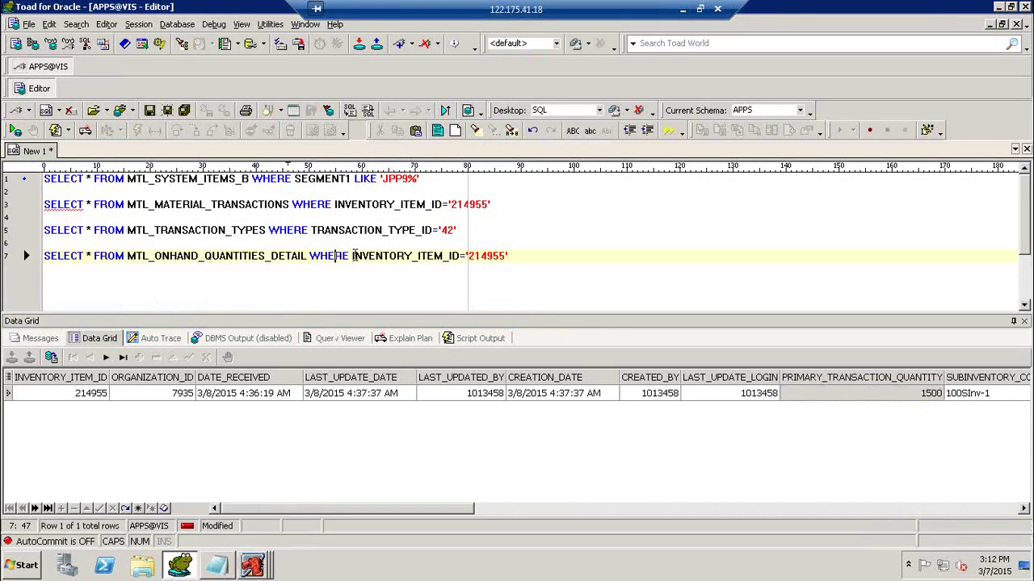
pyautogui.click(272, 204)
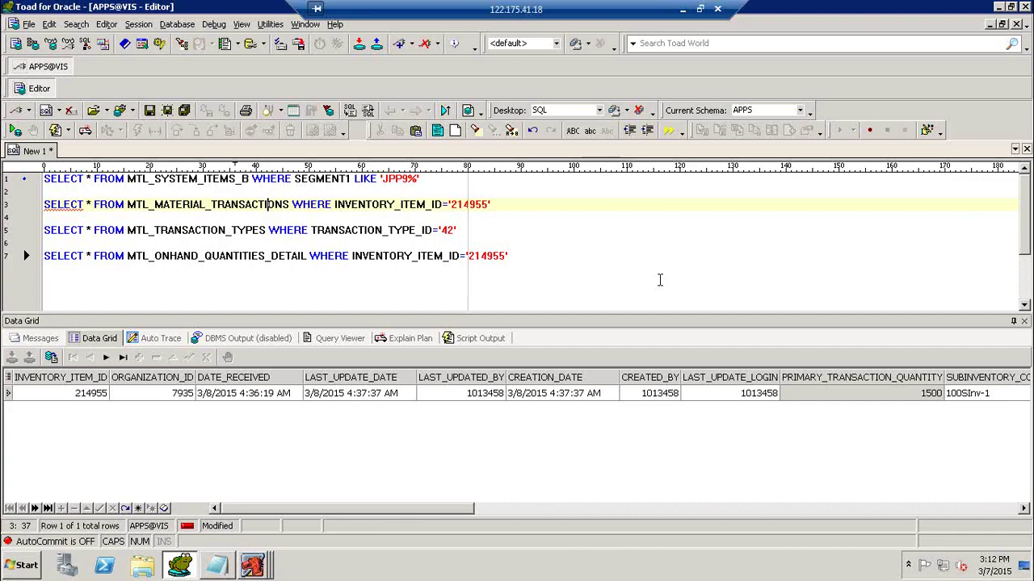
pyautogui.press('F9')
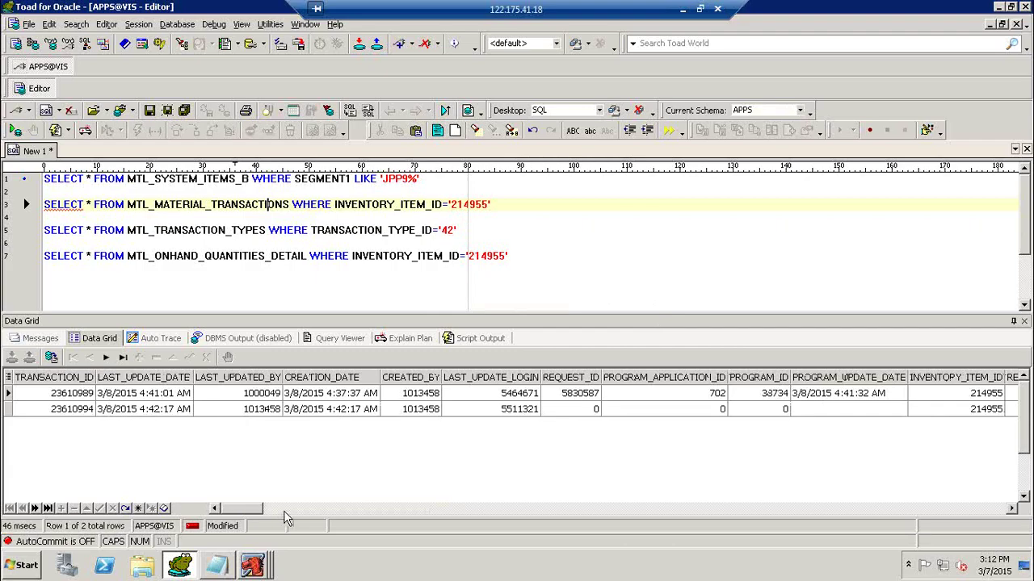
pyautogui.moveTo(264, 511); pyautogui.dragTo(322, 513)
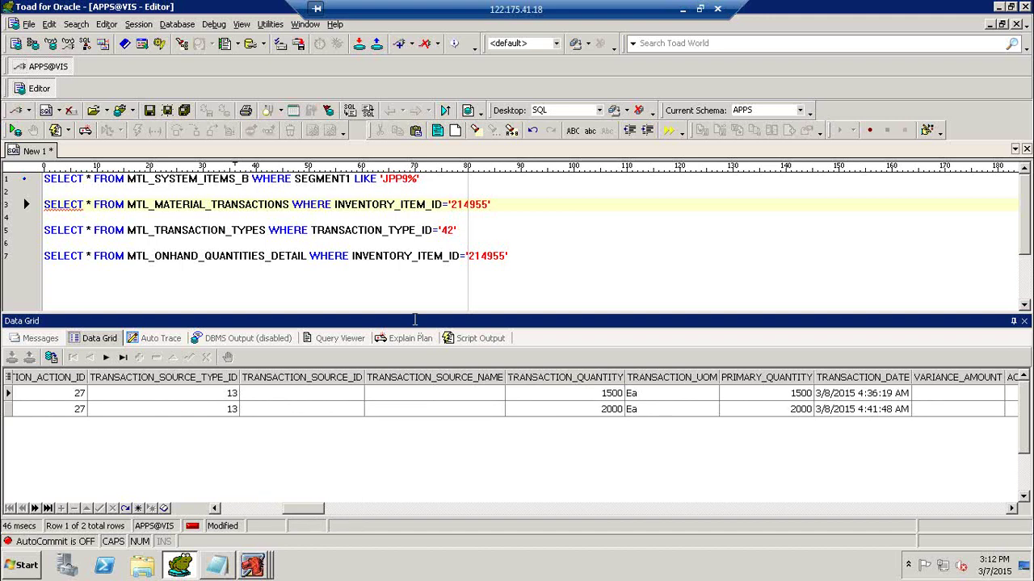
# Rerun the MTL_ONHAND_QUANTITIES_DETAIL query and examine the primary transaction quantities and subinventory codes.
pyautogui.click(266, 256)
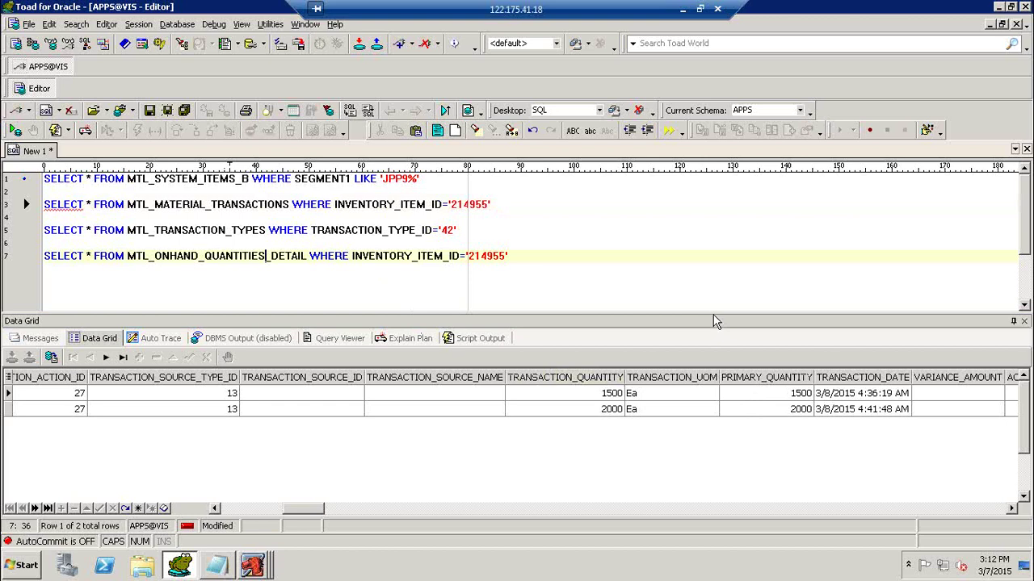
pyautogui.press('F9')
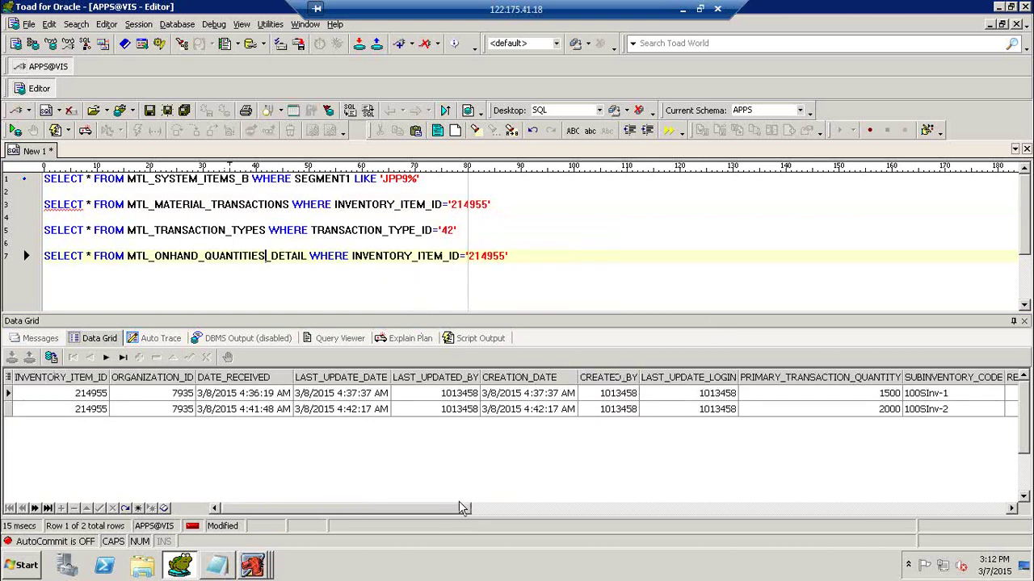
pyautogui.moveTo(458, 509); pyautogui.dragTo(504, 509)
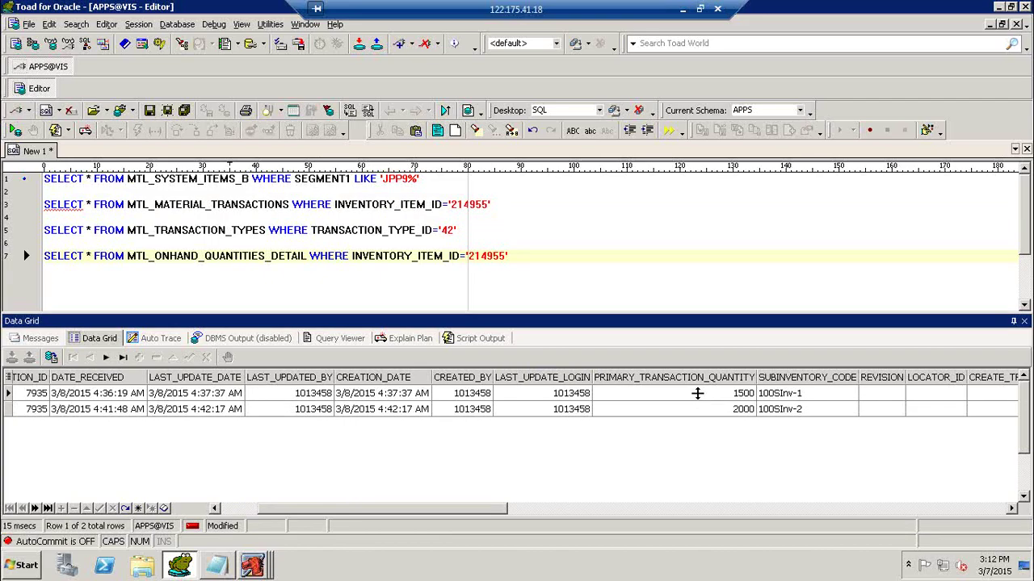
# Switch to Oracle Applications, close the miscellaneous receipt windows and open a new Miscellaneous Transaction form.
pyautogui.click(258, 566)
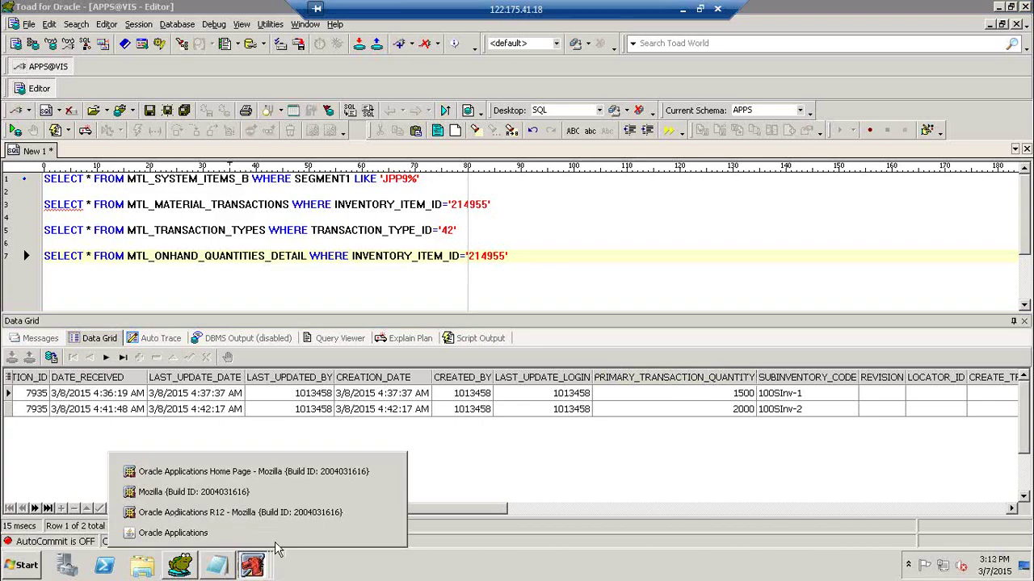
pyautogui.click(293, 532)
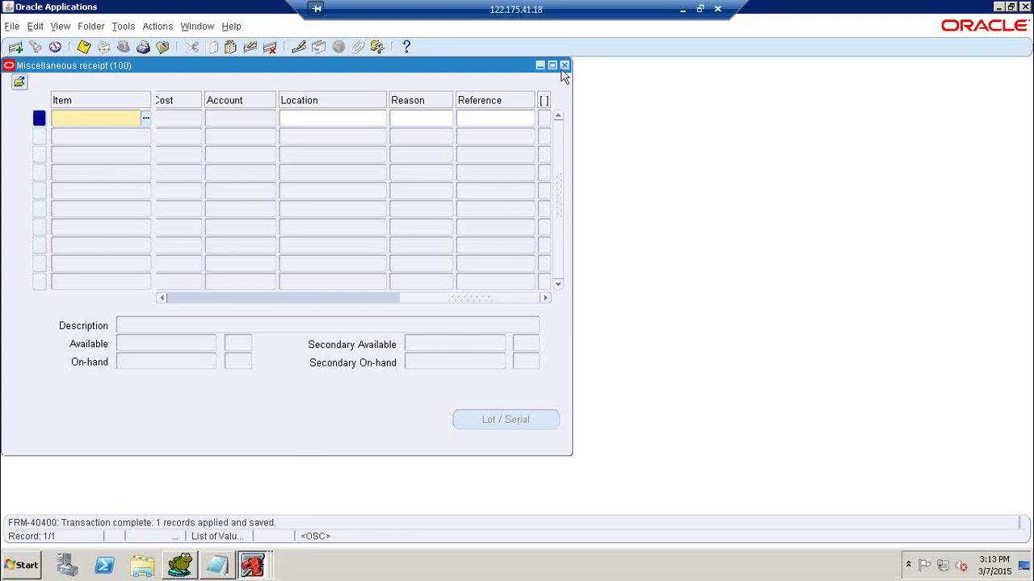
pyautogui.press('F4')
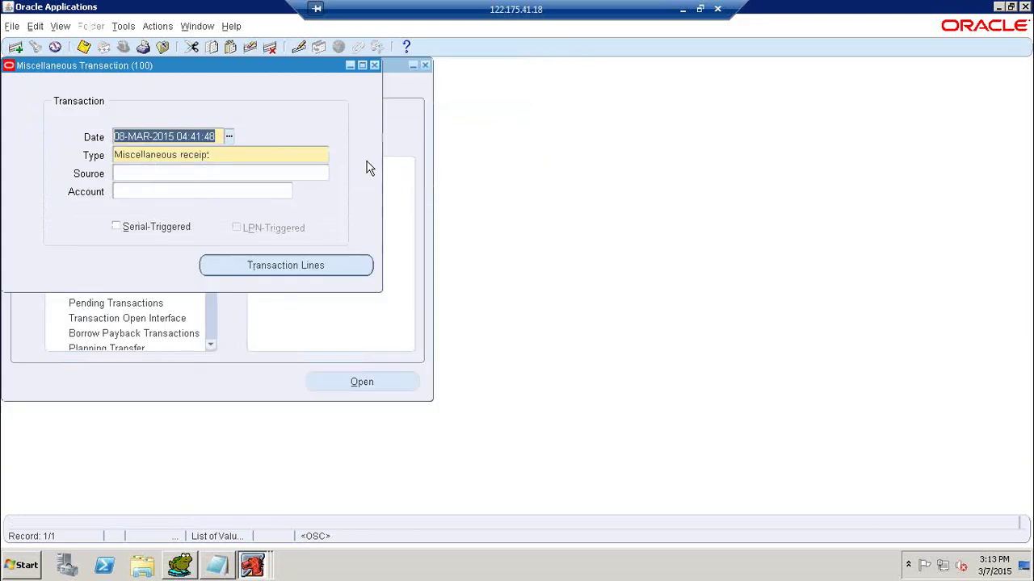
pyautogui.click(374, 64)
pyautogui.doubleClick(121, 212)
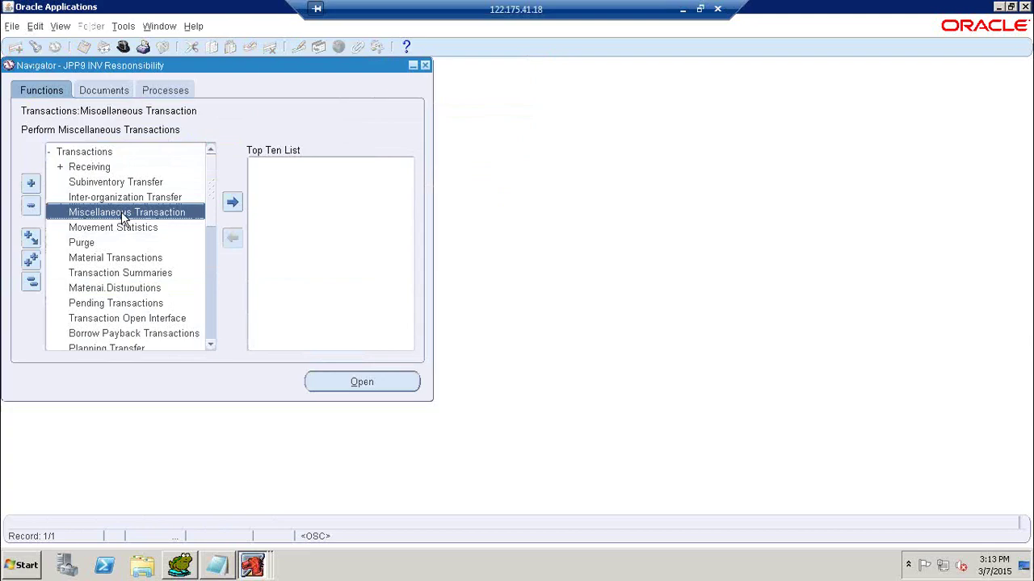
# Set the transaction type to Miscellaneous issue and open its transaction lines.
pyautogui.click(321, 159)
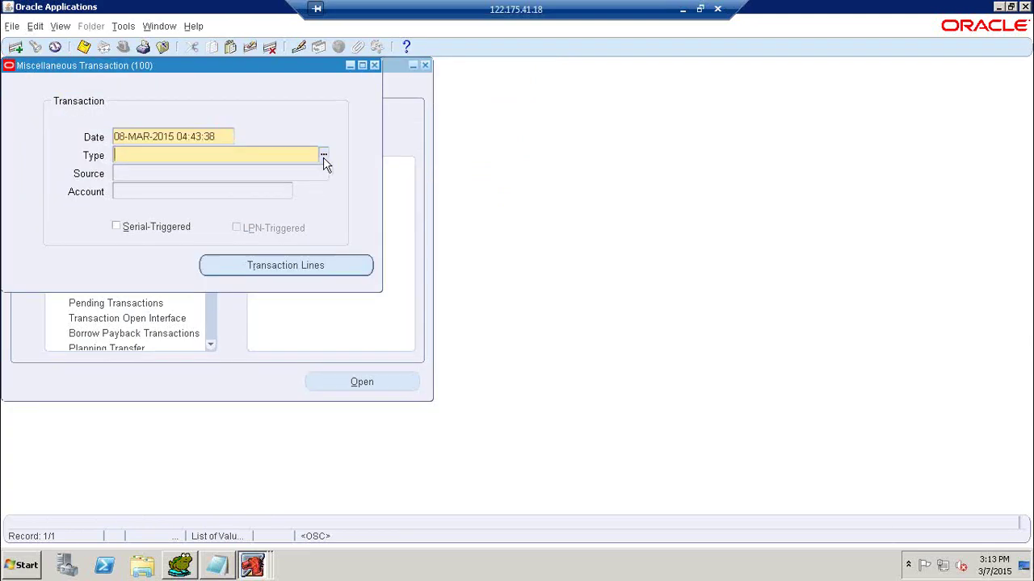
pyautogui.click(324, 157)
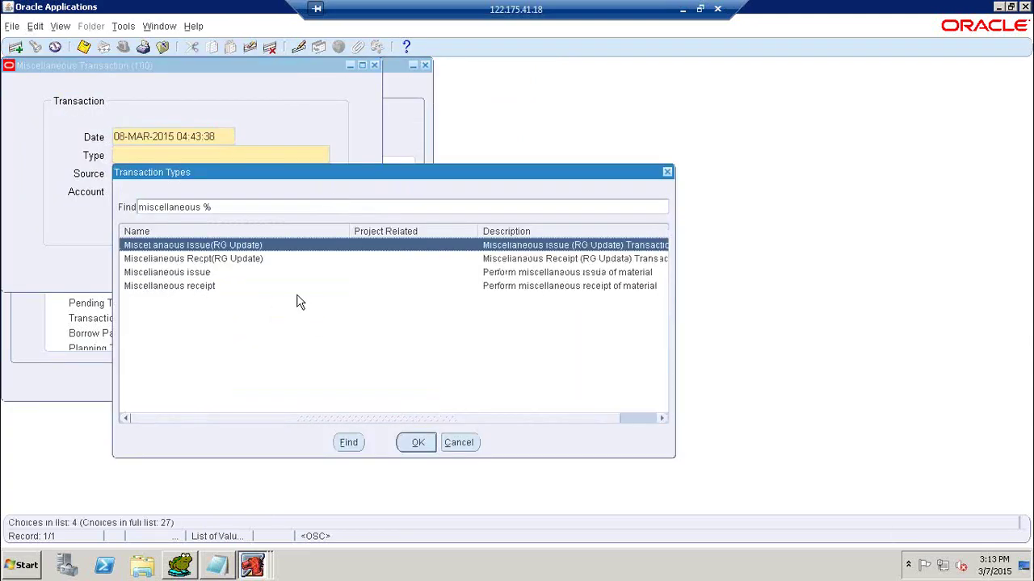
pyautogui.click(492, 276)
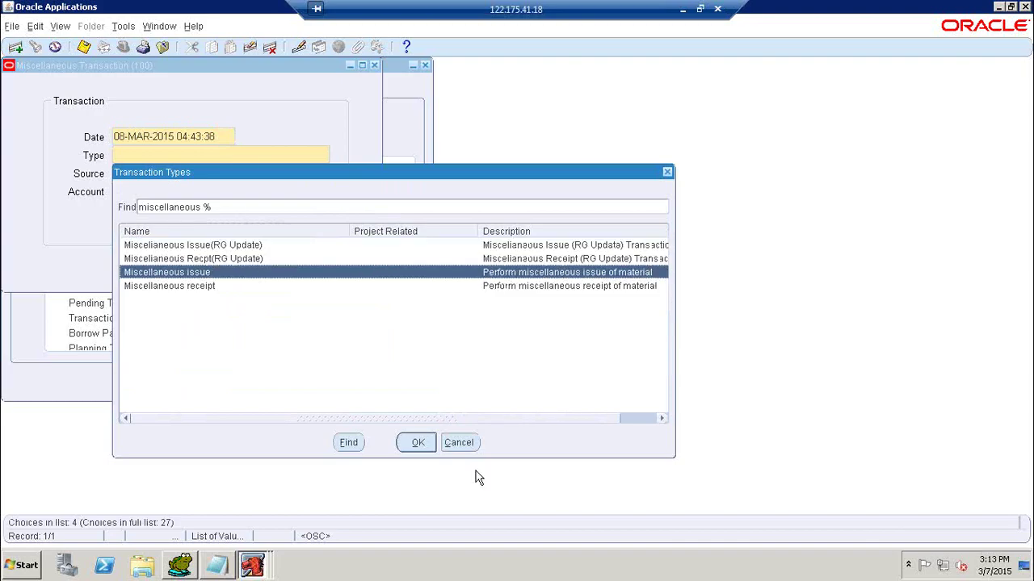
pyautogui.click(418, 443)
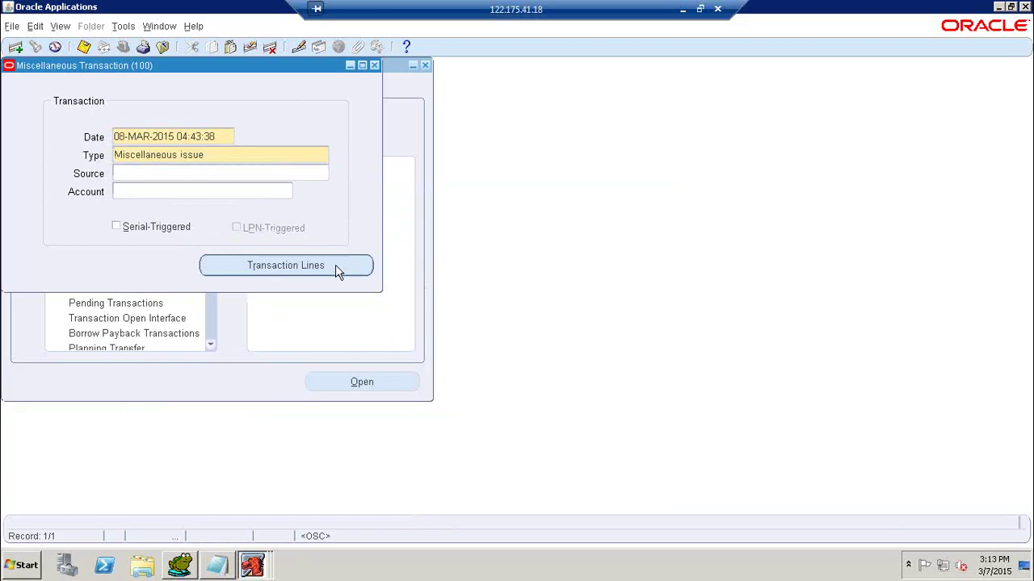
pyautogui.click(338, 269)
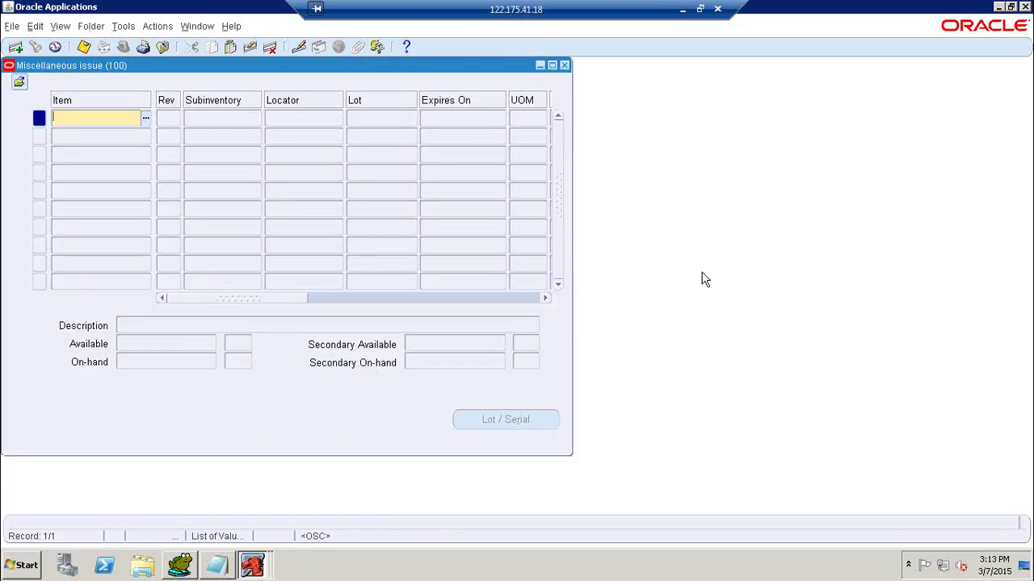
# Enter JPP9 Item - 1 on the first issue line with subinventory 100SInv-1.
pyautogui.write('JPP9%')
pyautogui.press('Tab')
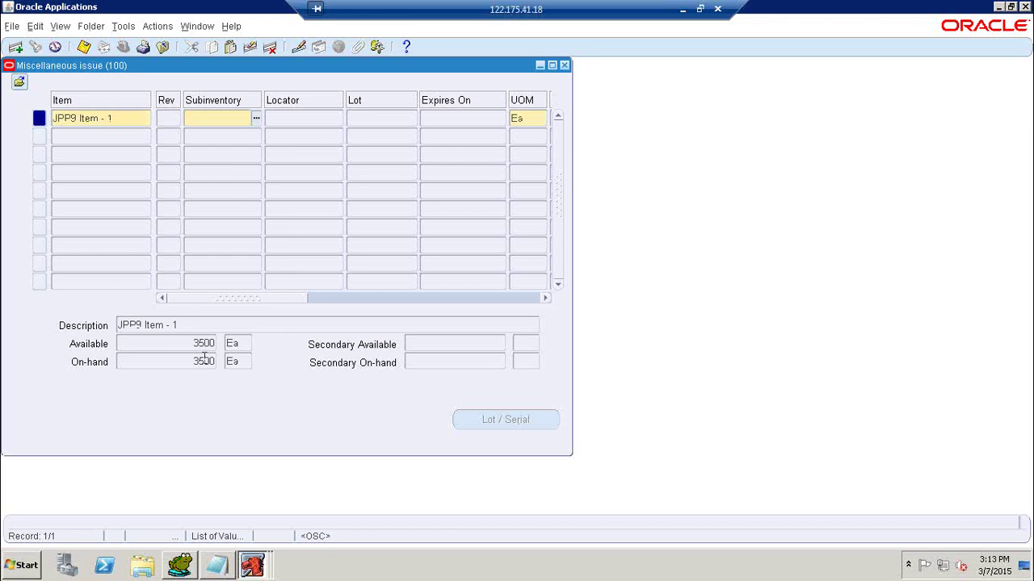
pyautogui.click(256, 119)
pyautogui.click(391, 407)
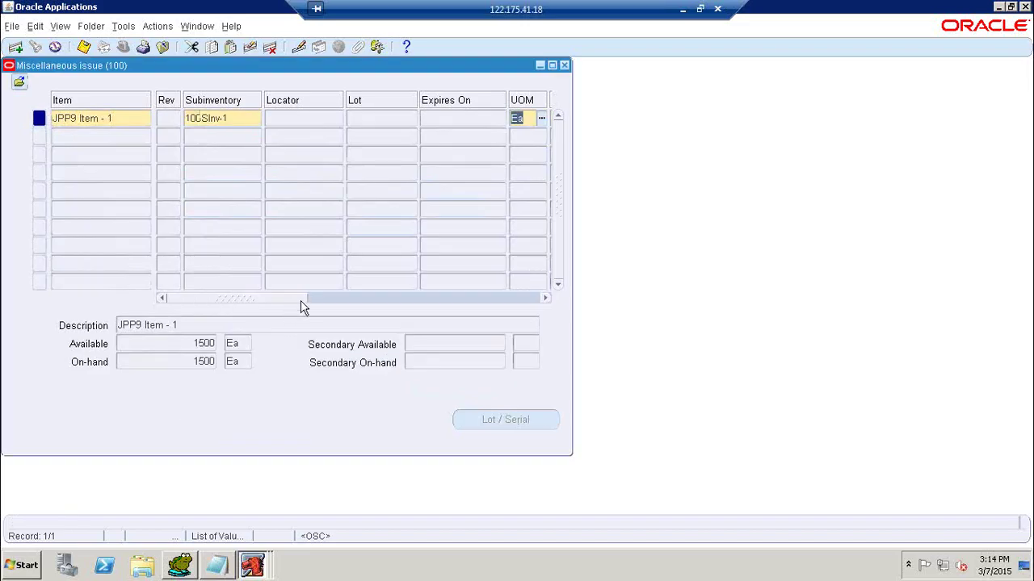
# Set the issue line's quantity to 350 and save the transaction.
pyautogui.moveTo(299, 305); pyautogui.dragTo(392, 260)
pyautogui.click(404, 118)
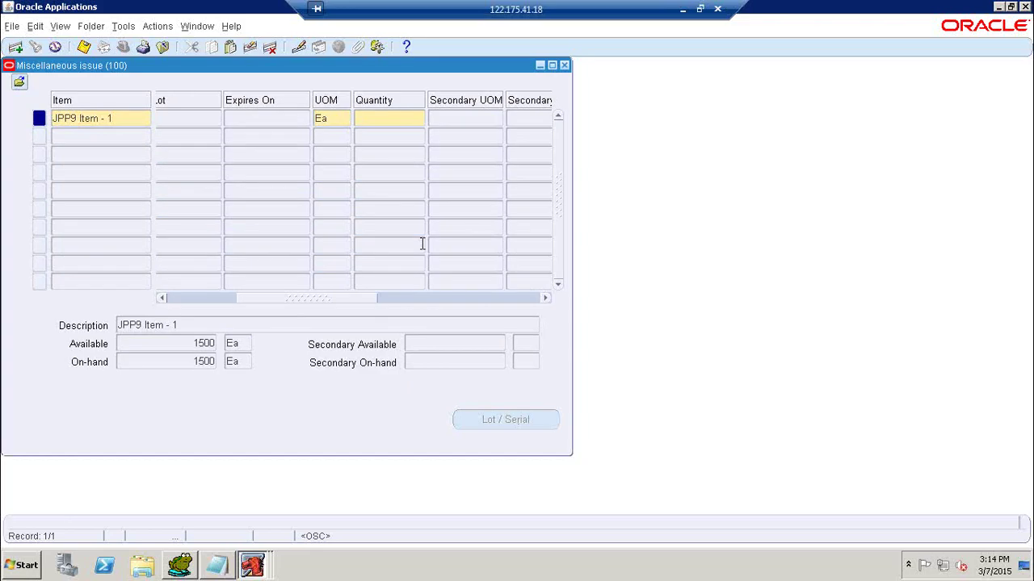
pyautogui.write('350')
pyautogui.press('Tab')
pyautogui.moveTo(458, 305); pyautogui.dragTo(298, 308)
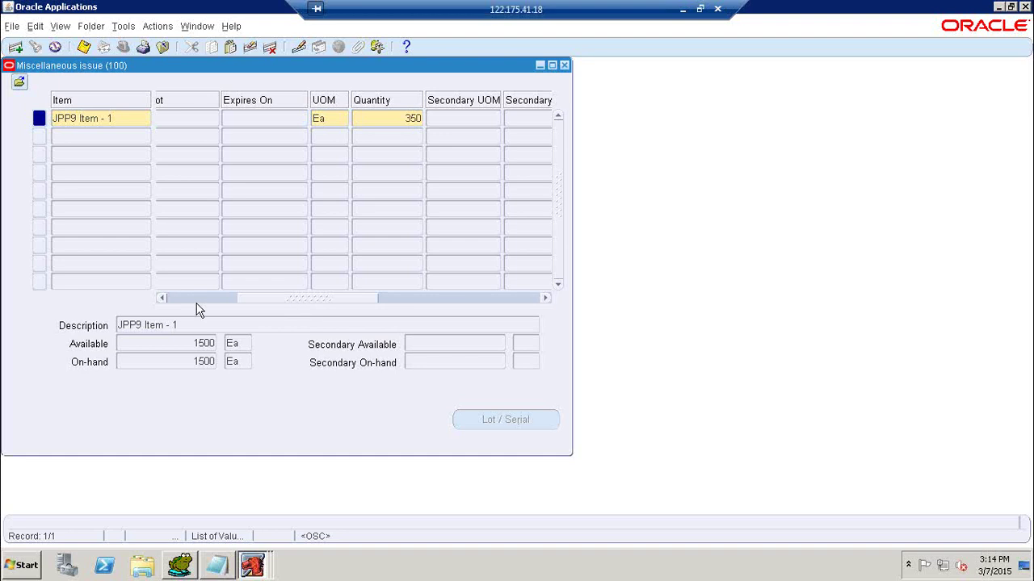
pyautogui.click(83, 48)
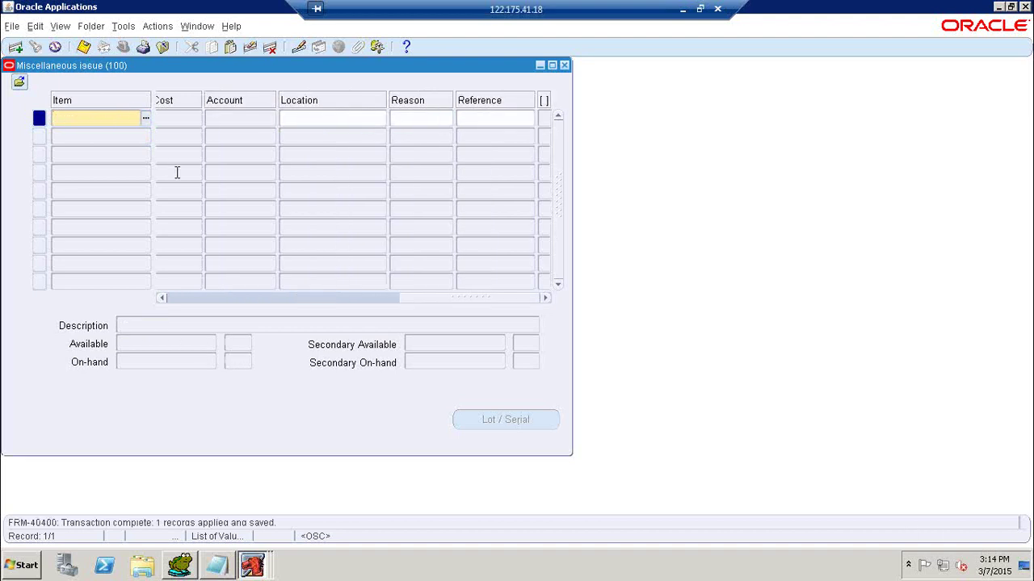
# Switch to Toad, rerun the MTL_MATERIAL_TRANSACTIONS query and examine the transaction quantities, type IDs and subinventory codes.
pyautogui.click(180, 564)
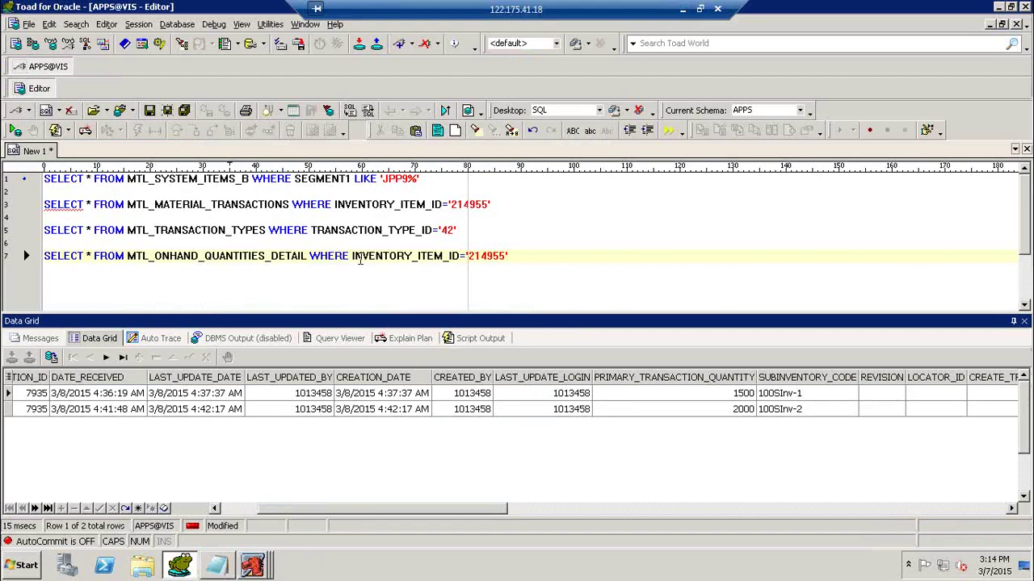
pyautogui.click(268, 205)
pyautogui.press('F9')
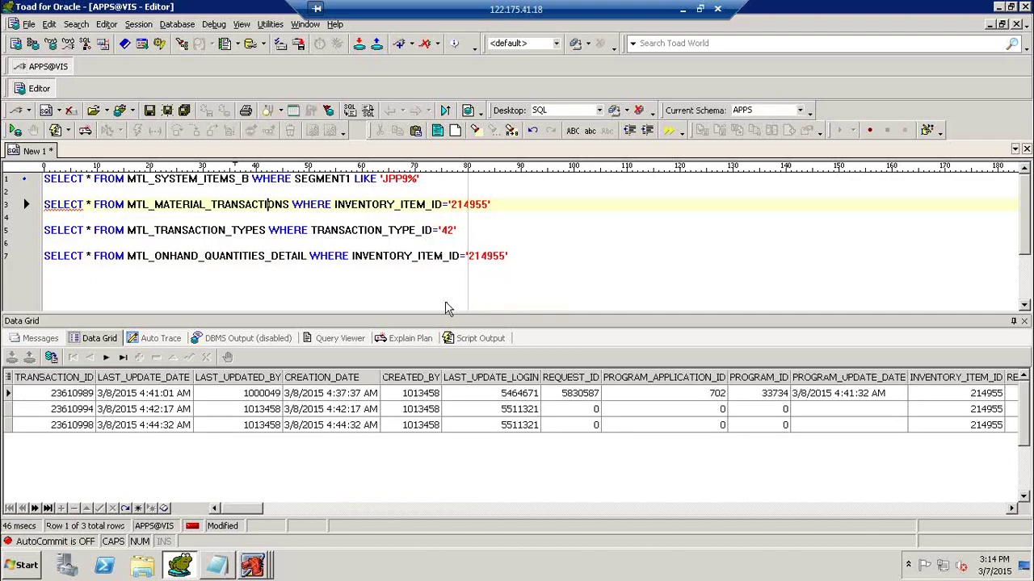
pyautogui.moveTo(235, 510); pyautogui.dragTo(304, 520)
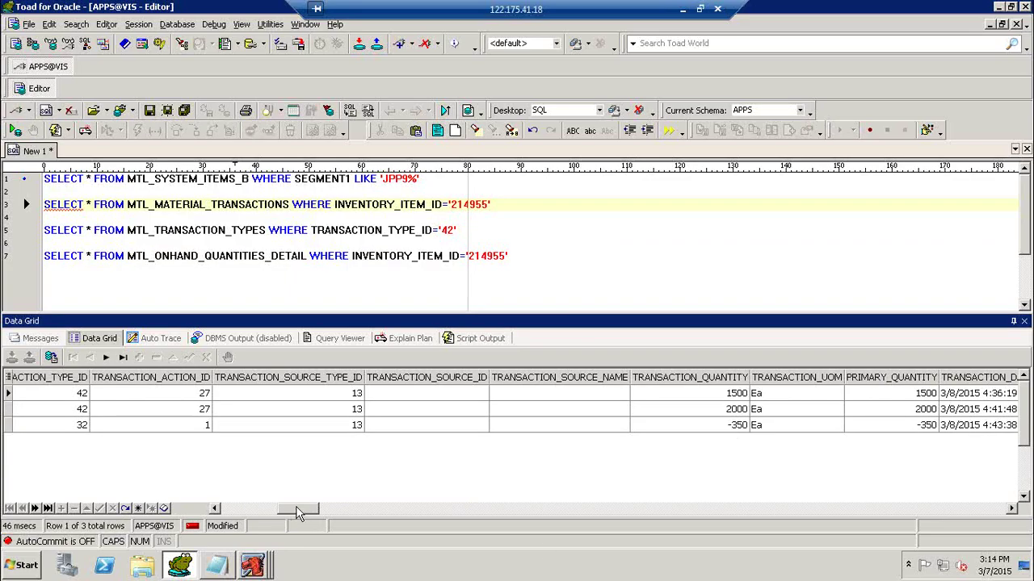
pyautogui.moveTo(301, 512); pyautogui.dragTo(286, 514)
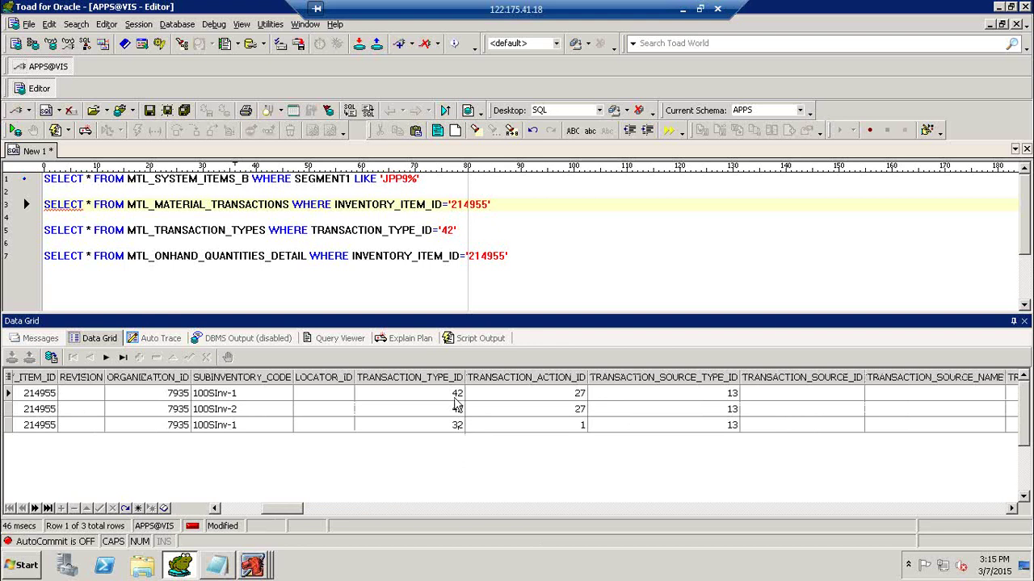
# Change the TRANSACTION_TYPE_ID in the MTL_TRANSACTION_TYPES query to 32 and run it.
pyautogui.click(447, 231)
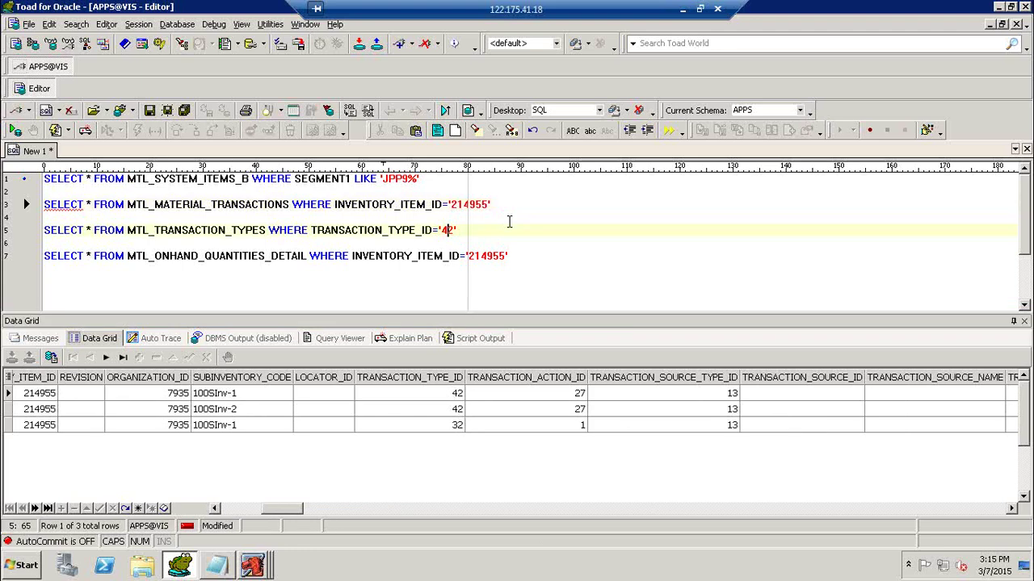
pyautogui.press('BackSpace')
pyautogui.write('3')
pyautogui.press('F9')
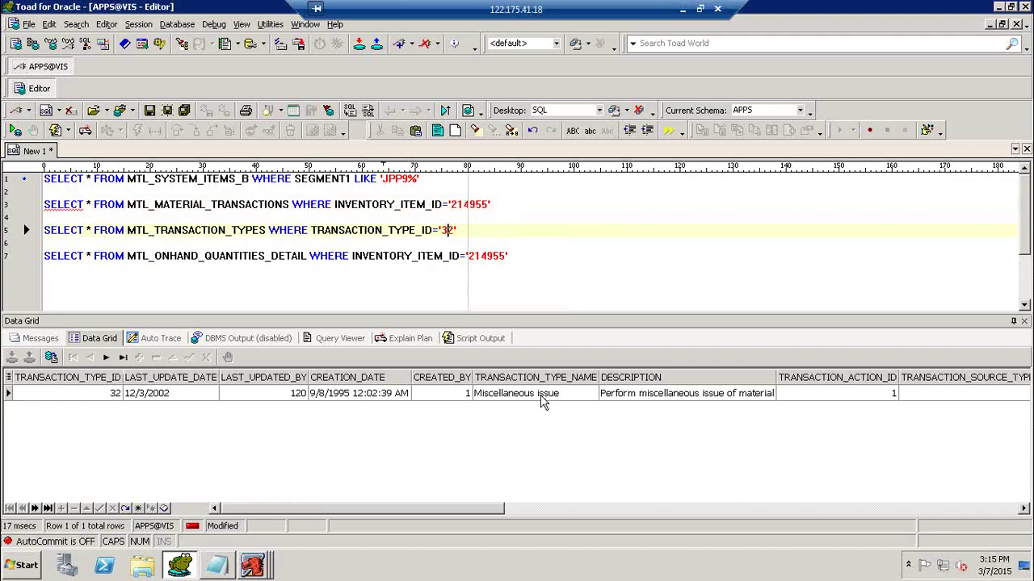
# Run the MTL_ONHAND_QUANTITIES_DETAIL query again and check each subinventory's primary transaction quantity after the issue.
pyautogui.click(353, 256)
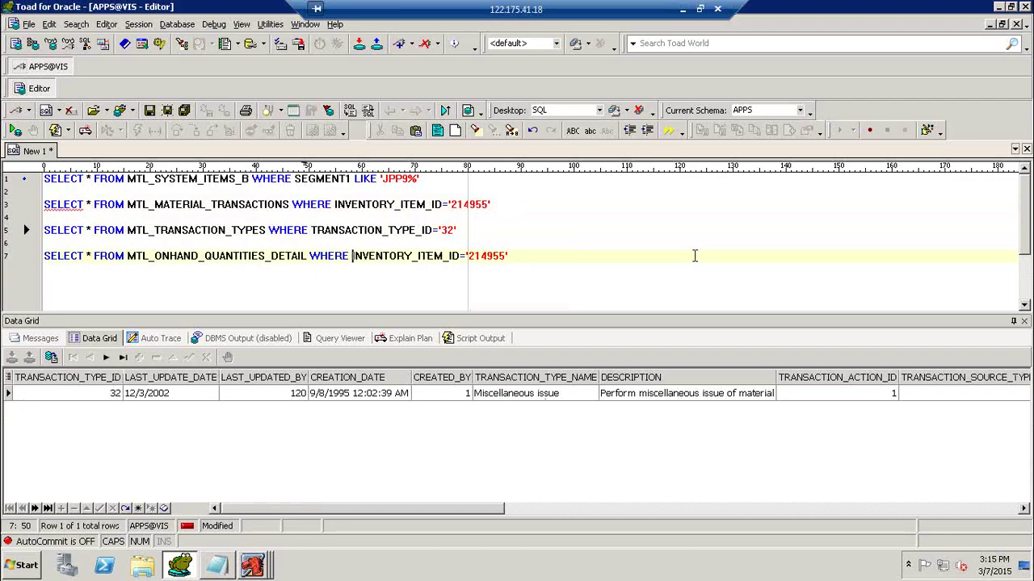
pyautogui.press('F9')
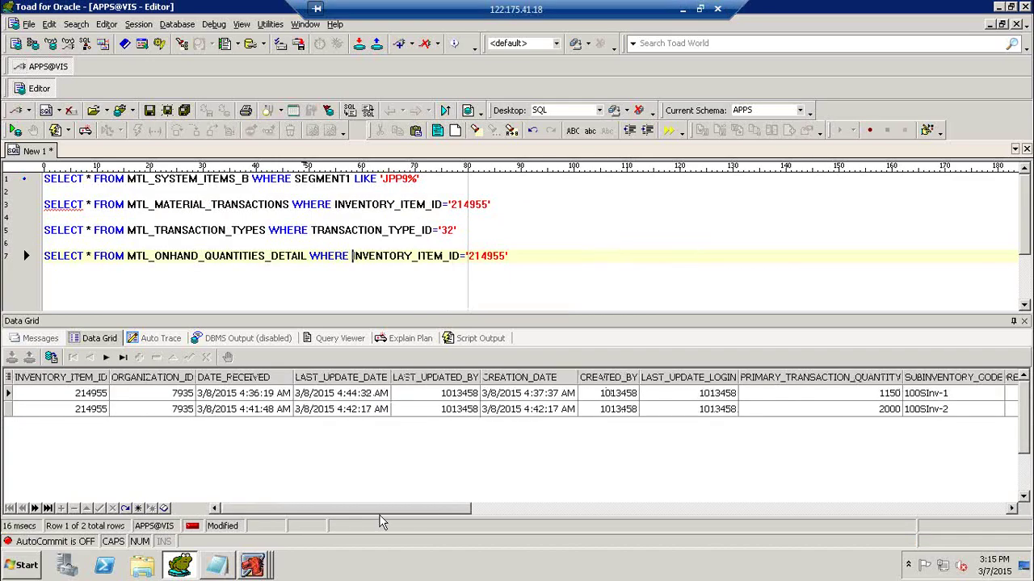
pyautogui.moveTo(473, 516); pyautogui.dragTo(536, 515)
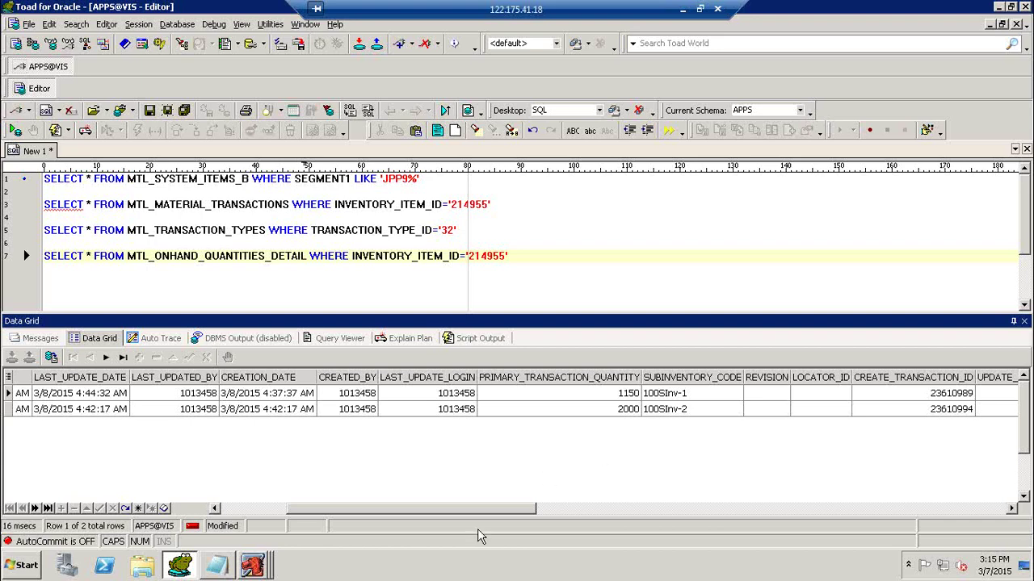
pyautogui.click(414, 231)
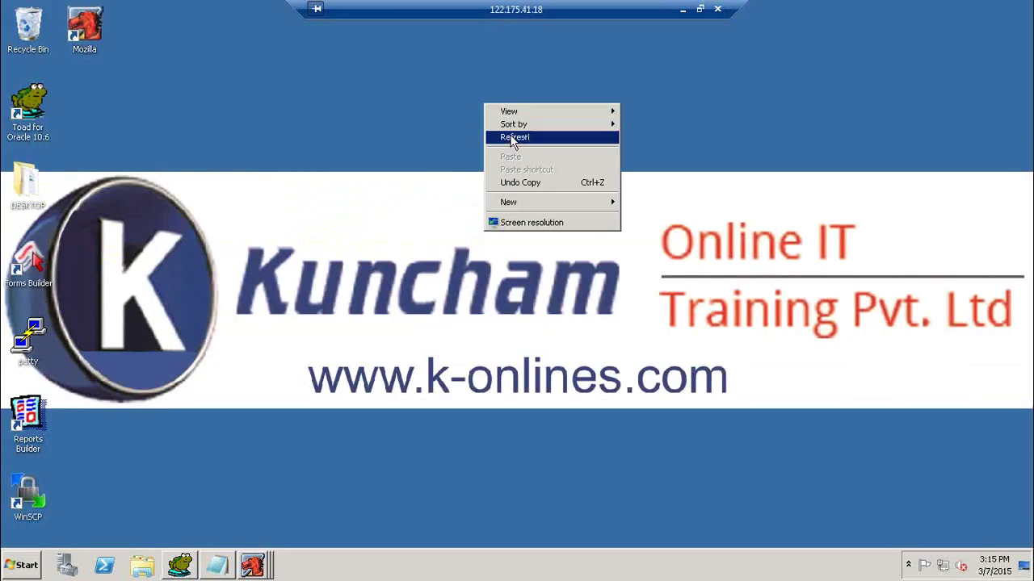
pyautogui.click(512, 139)
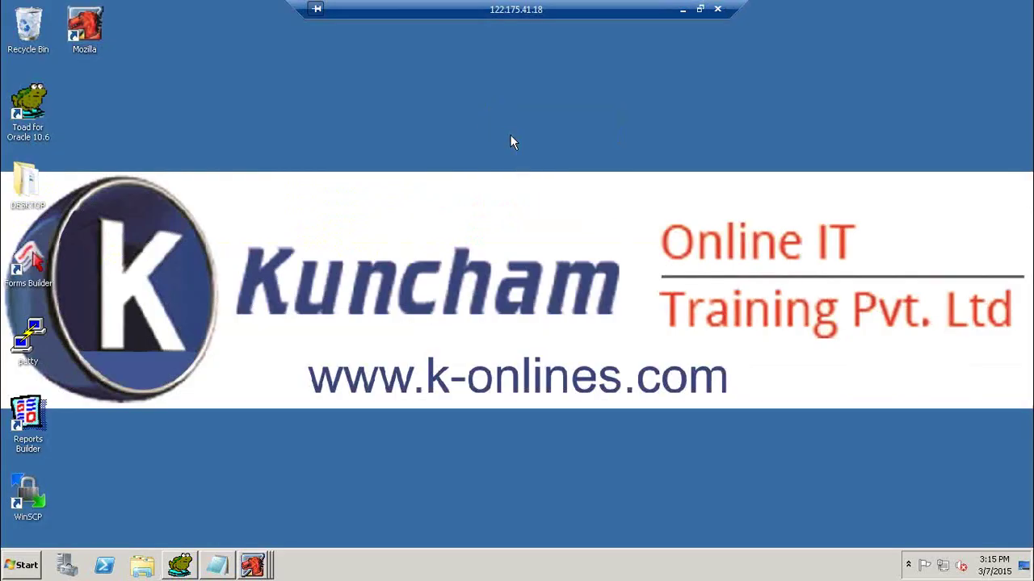